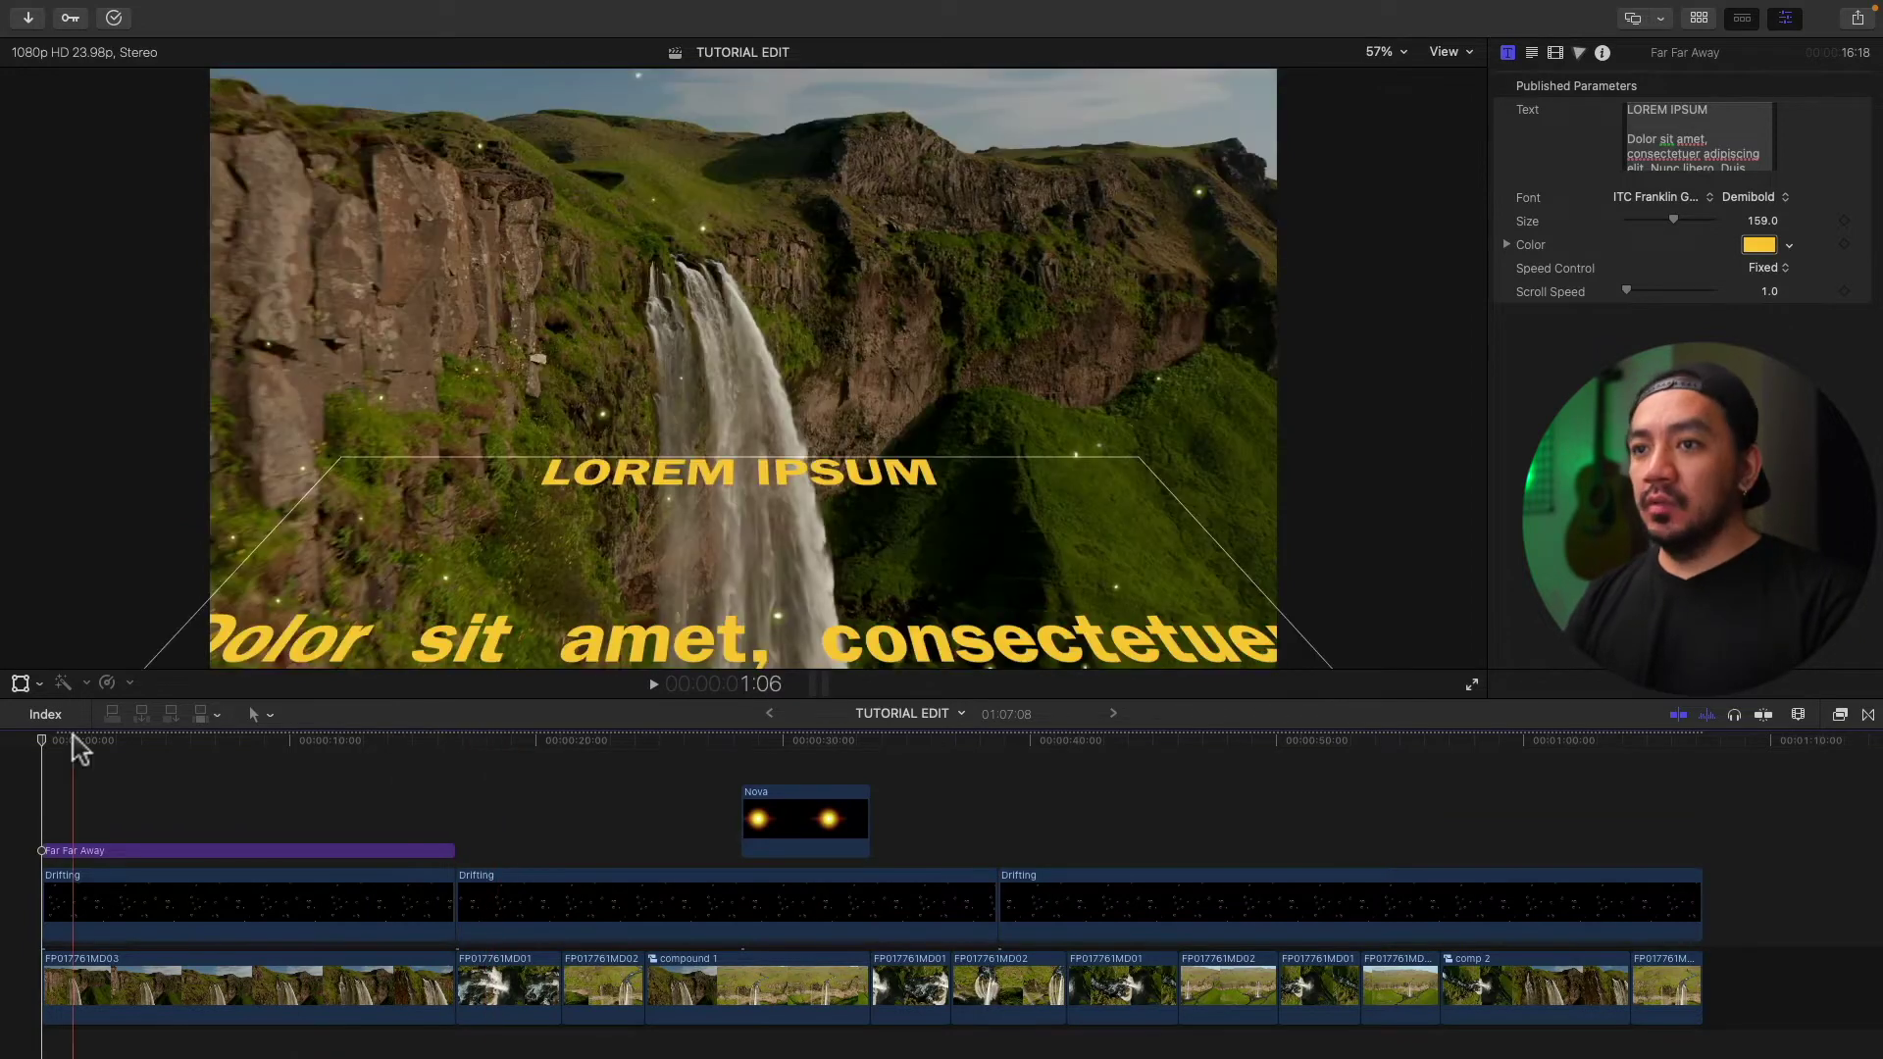
- Play back the Far Far Away title crawl from near its start
left_click(73, 744)
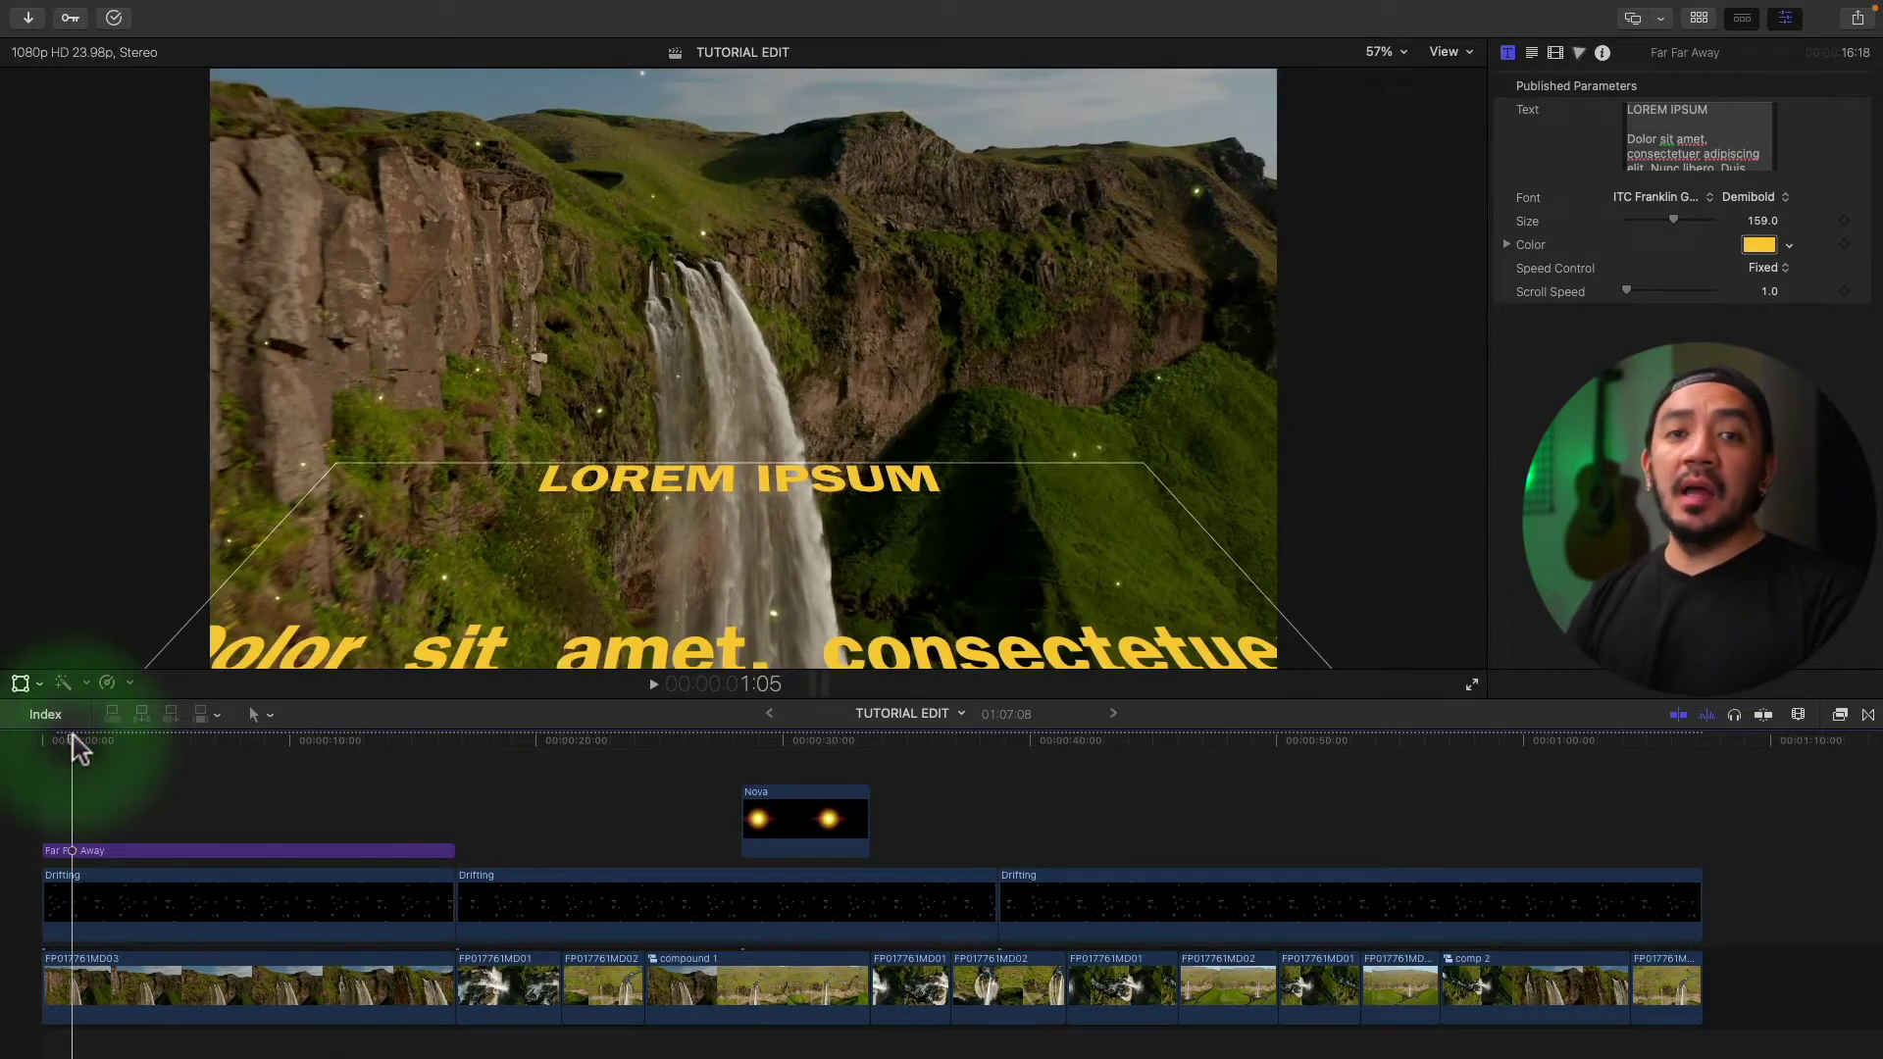
key("space")
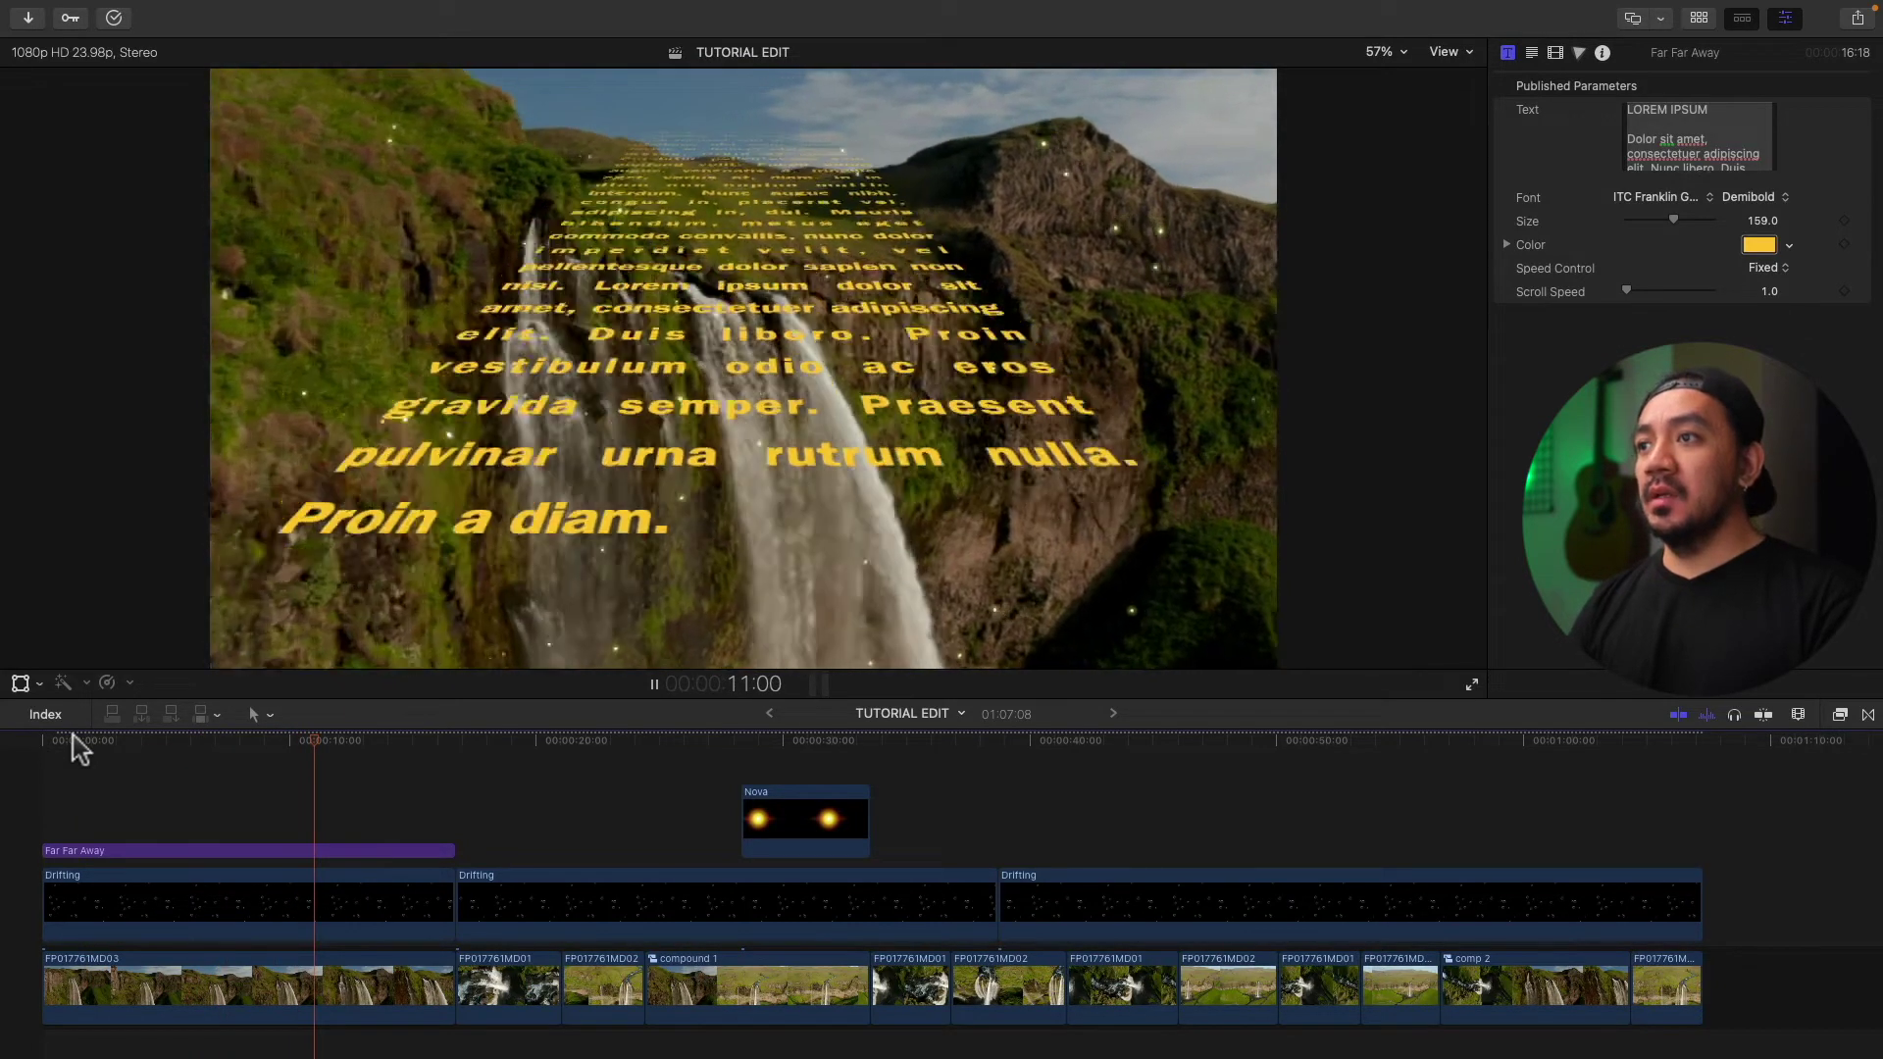
left_click(191, 850)
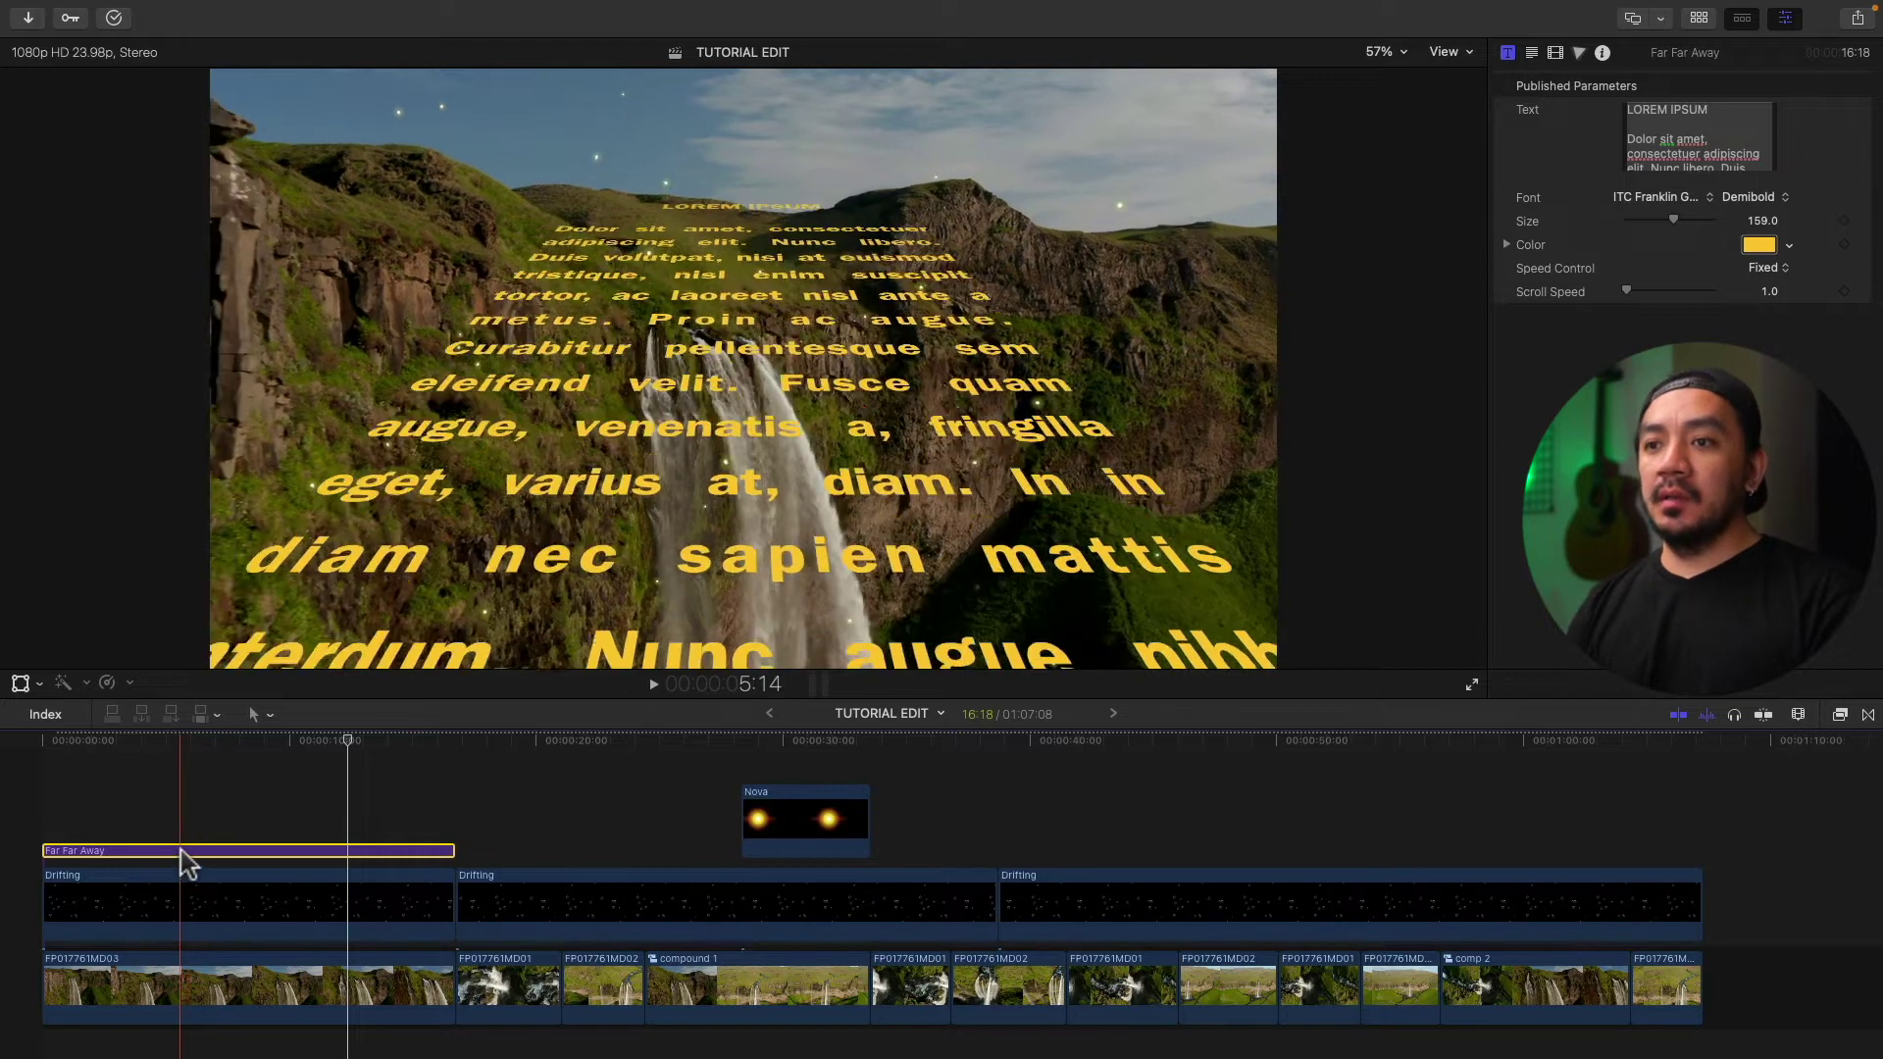
- Select the Far Far Away title clip in the timeline
left_click(177, 891)
left_click(167, 971)
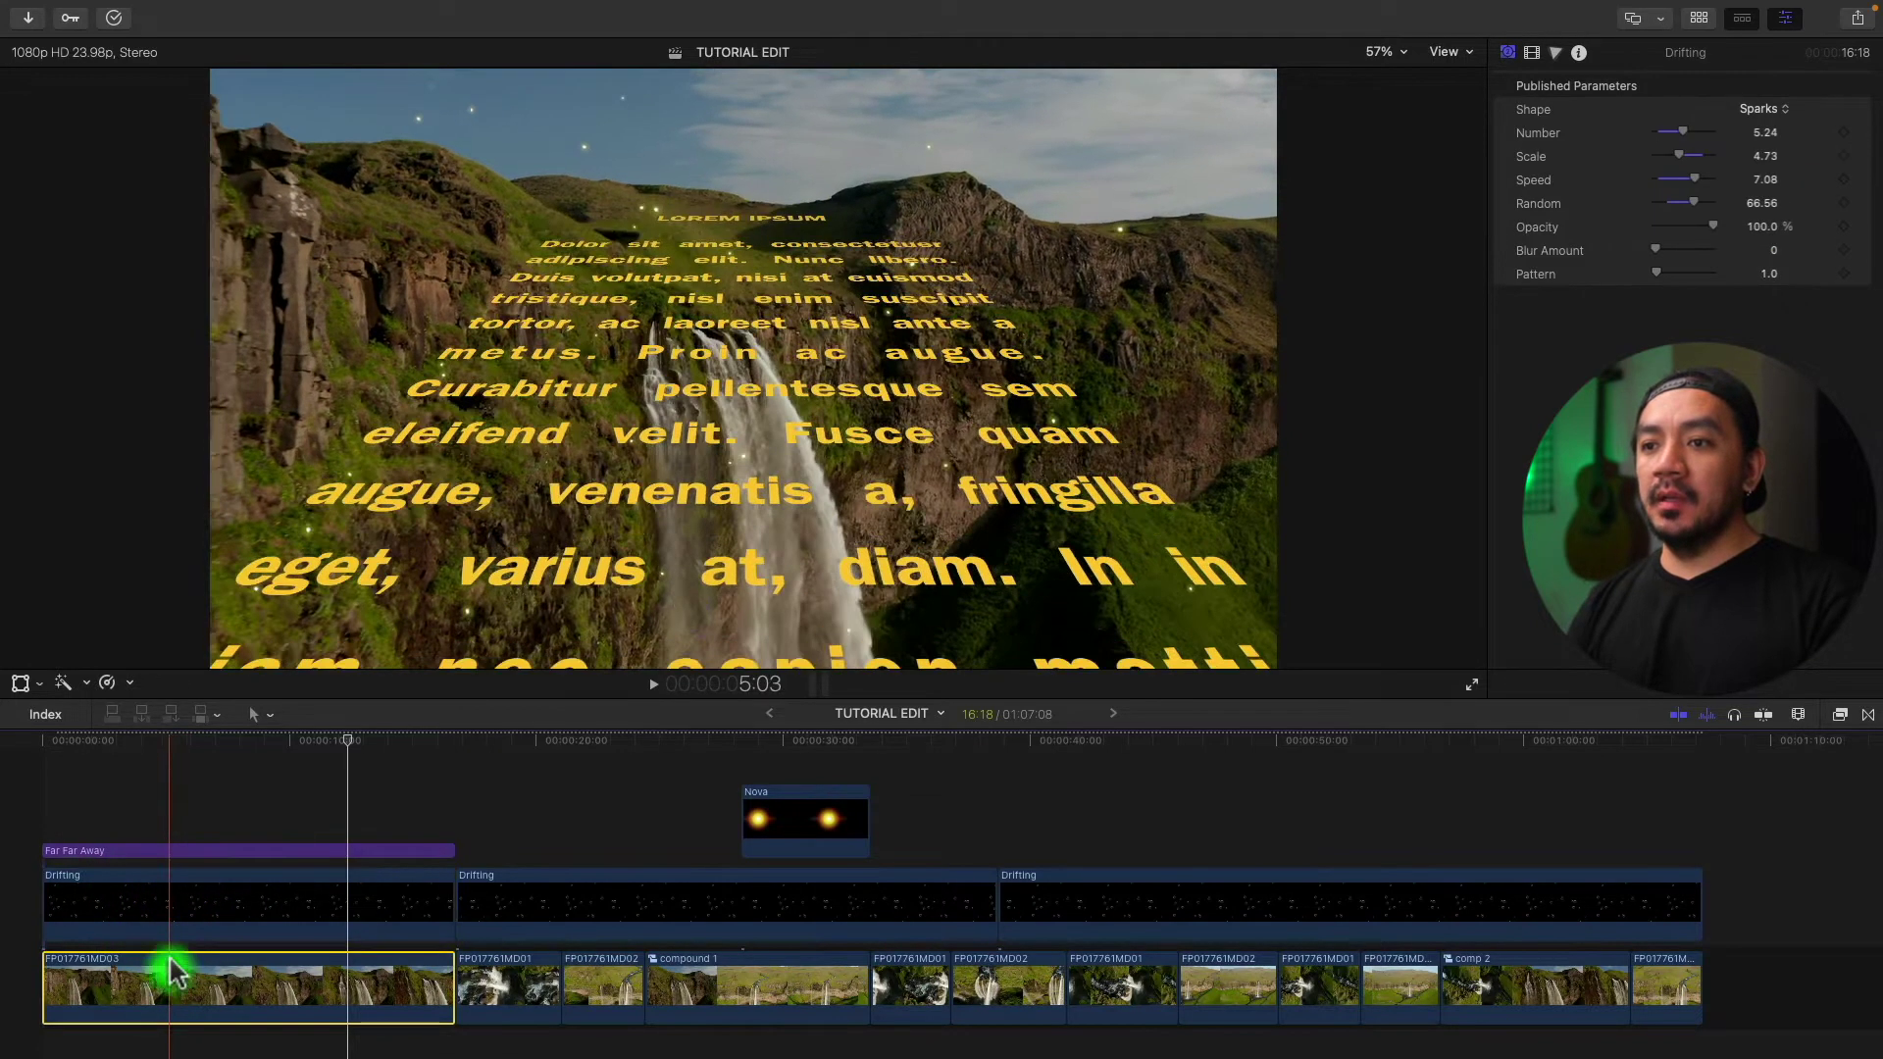
left_click(168, 916)
left_click(165, 851)
left_click(168, 971)
left_click(160, 807)
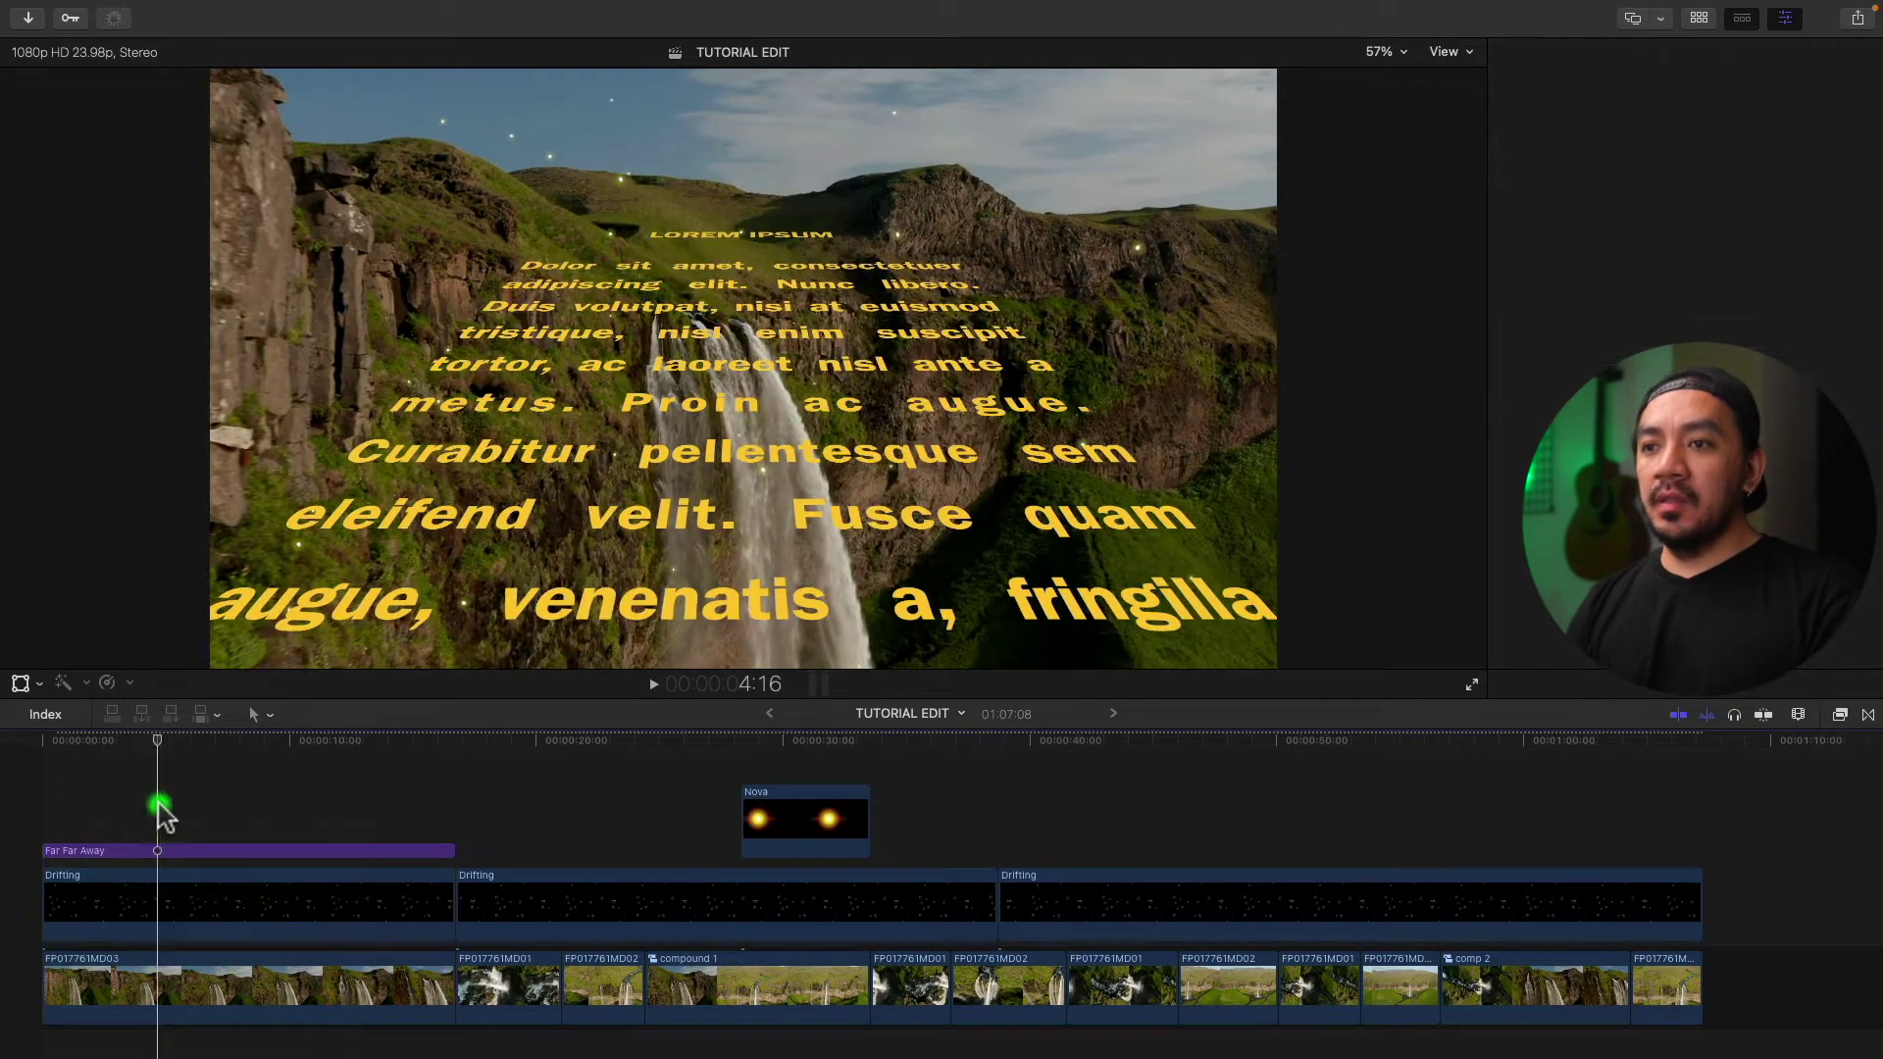
left_click(178, 900)
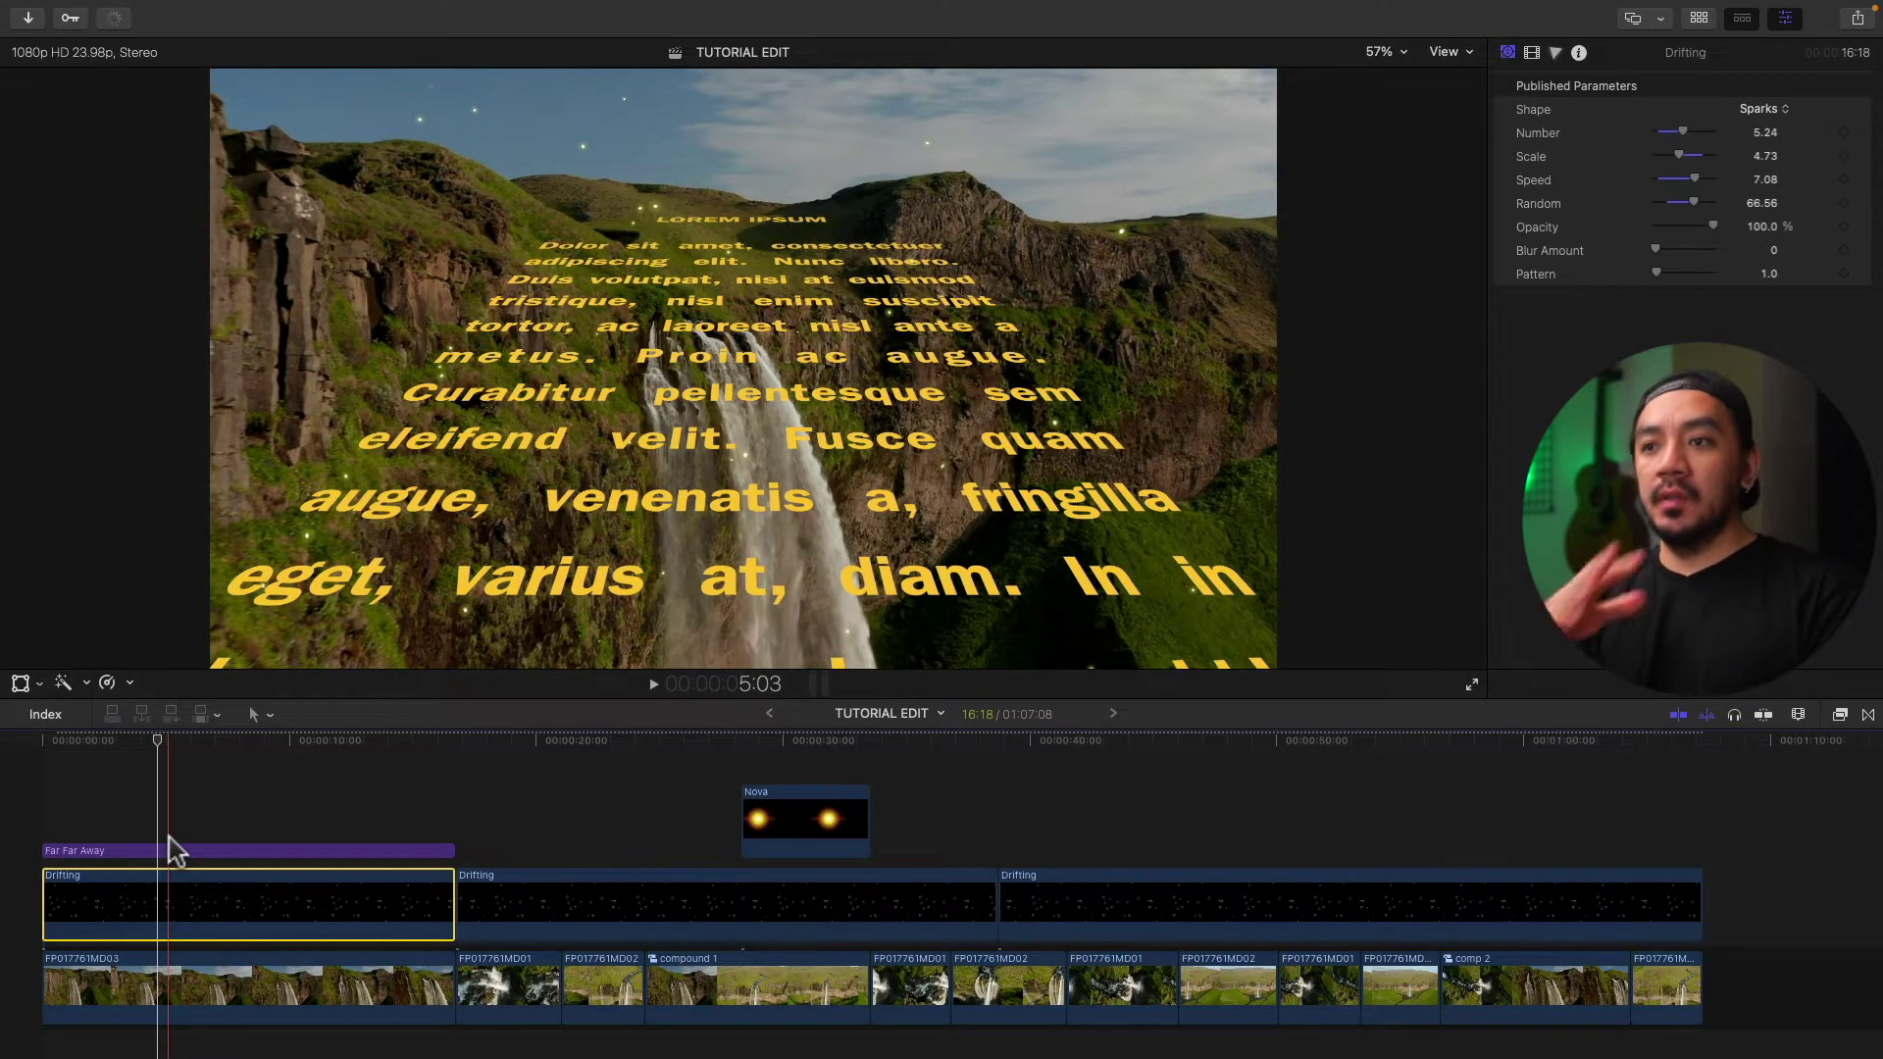
left_click(174, 851)
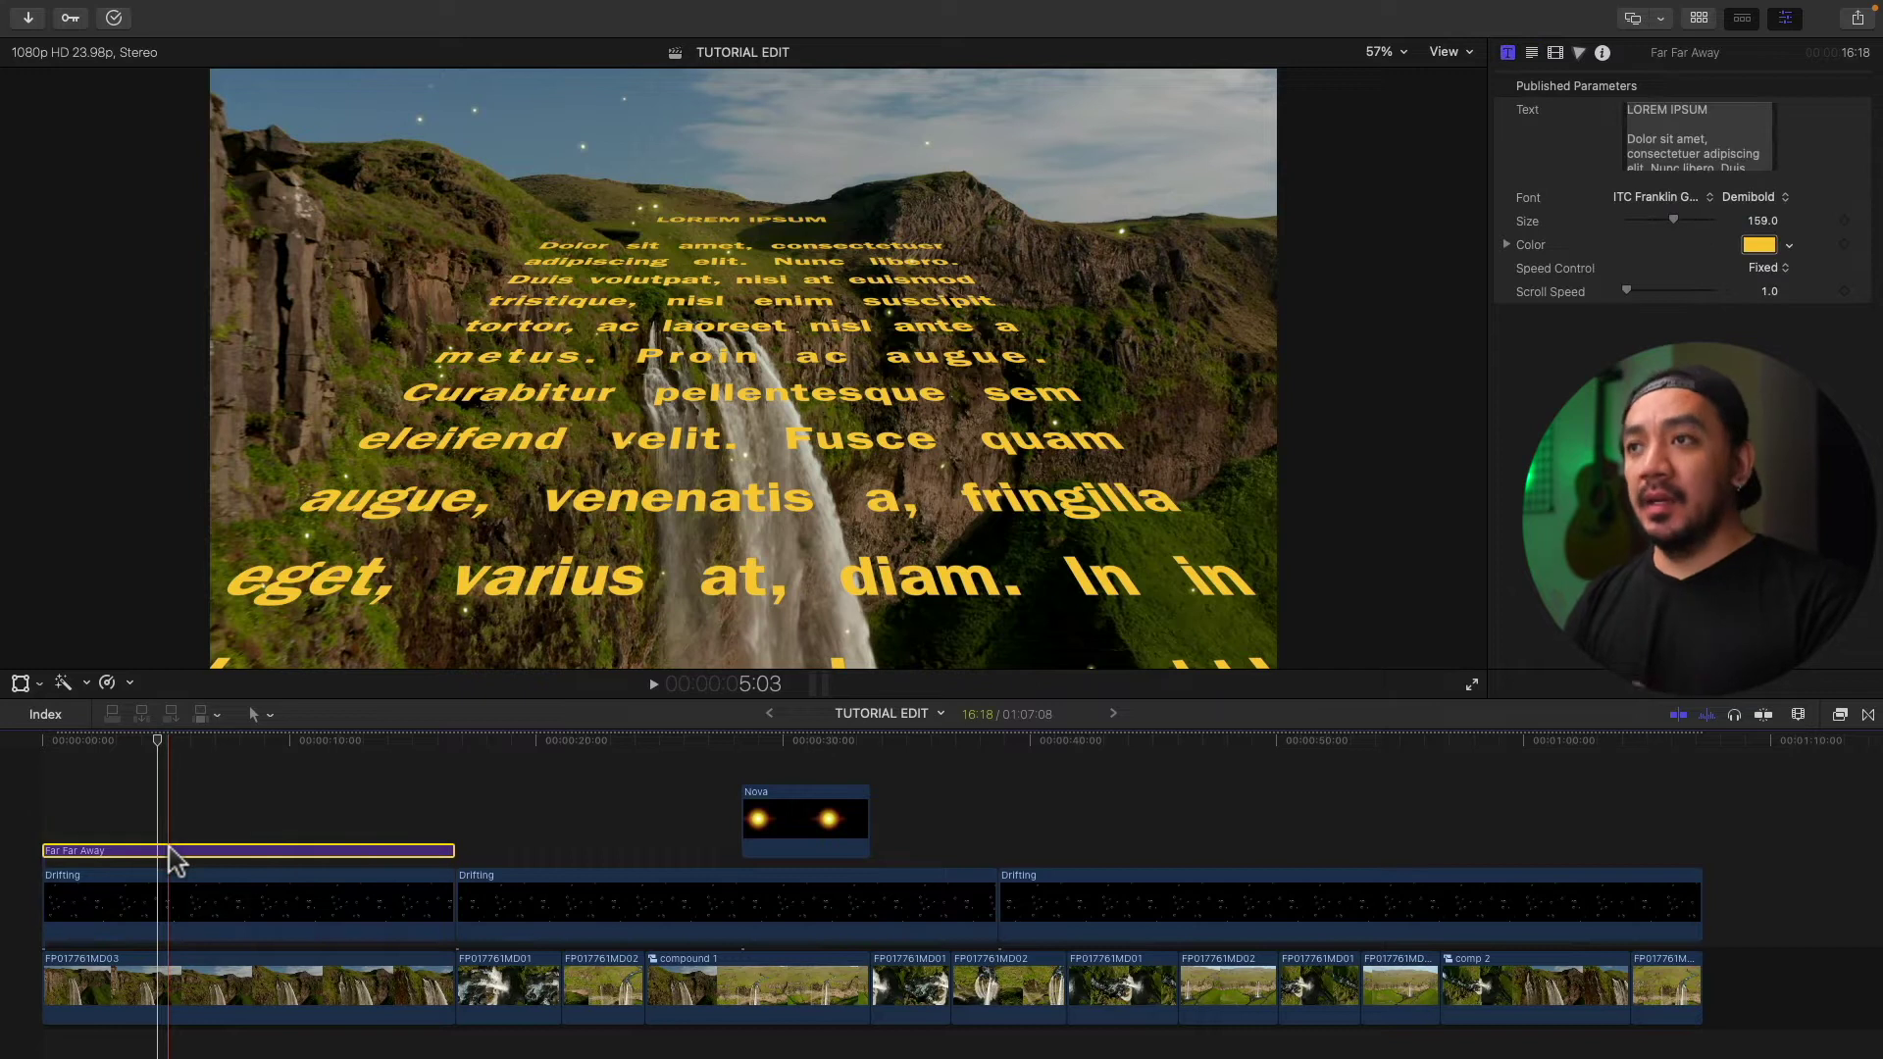
- Render only the selected title with Modify > Render Selection and show Background Tasks
left_click(390, 11)
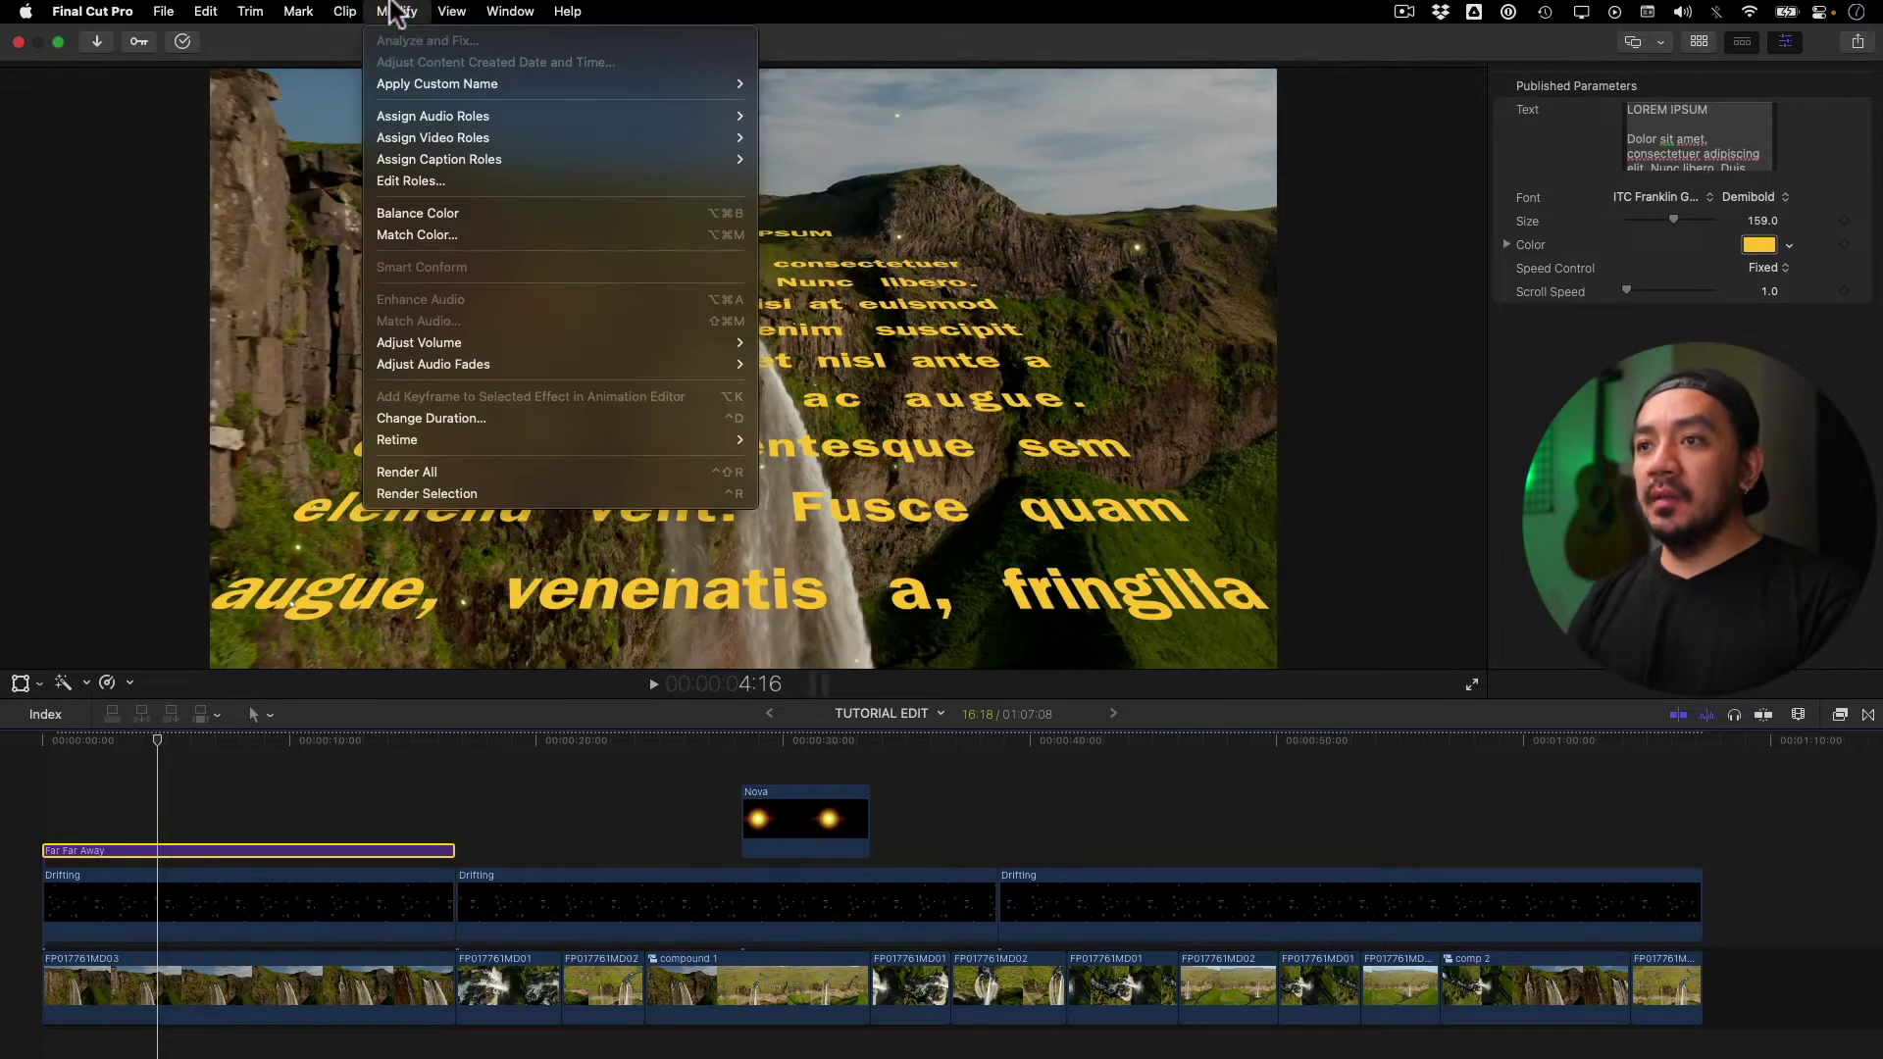
left_click(408, 485)
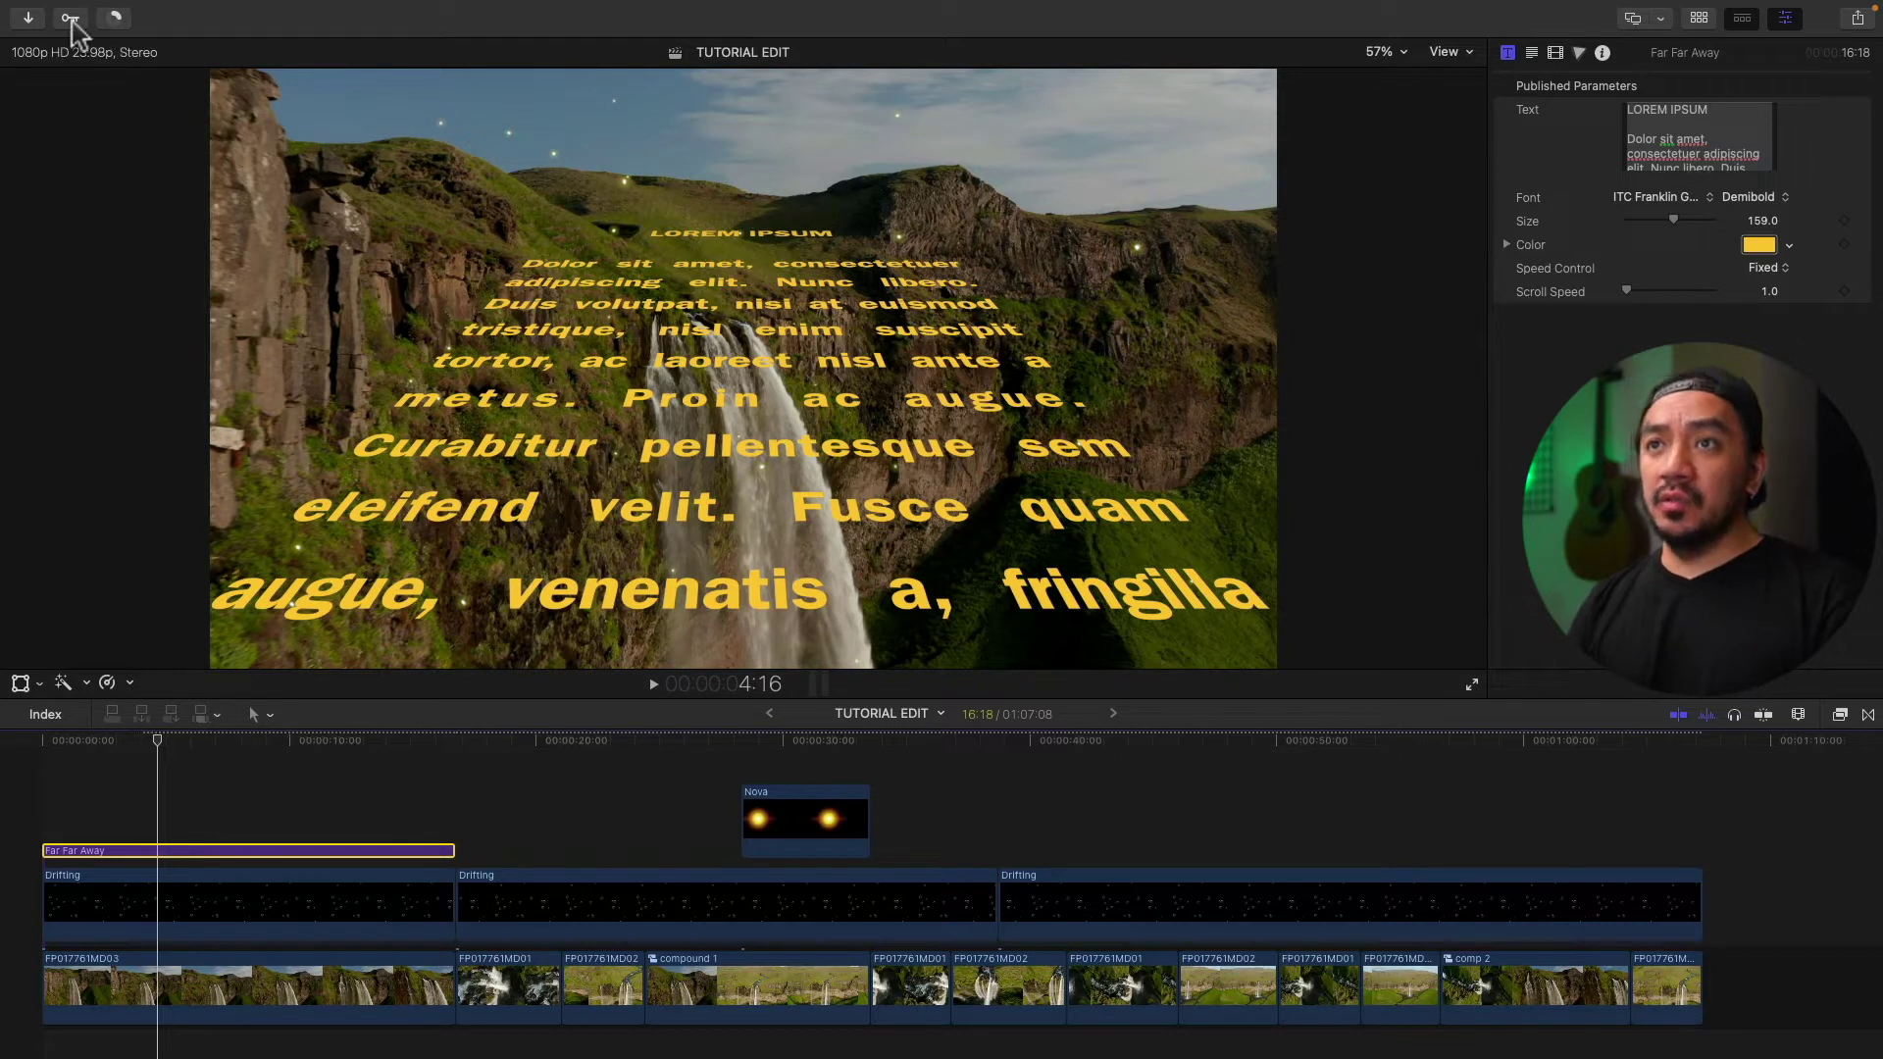
left_click(114, 19)
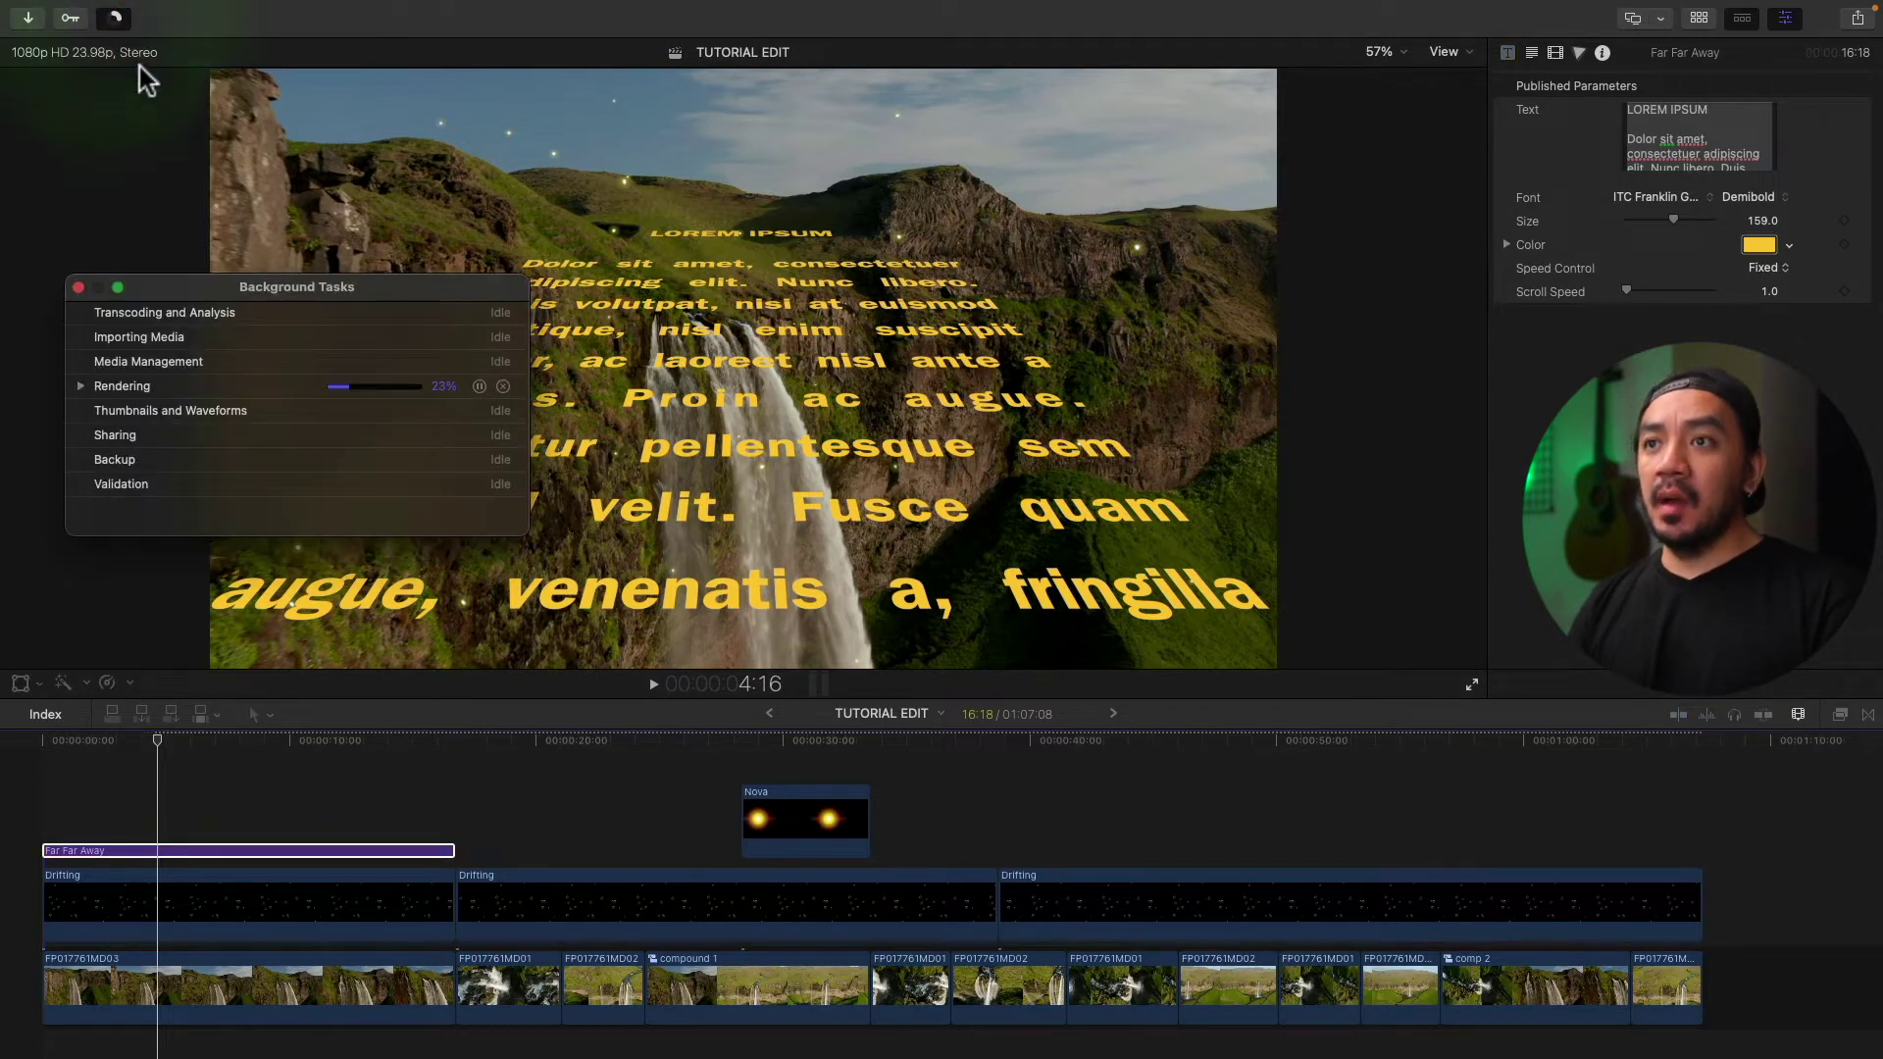
- Move the Background Tasks window aside, wait for Rendering to show Idle, then close it
left_click_drag(326, 291, 376, 228)
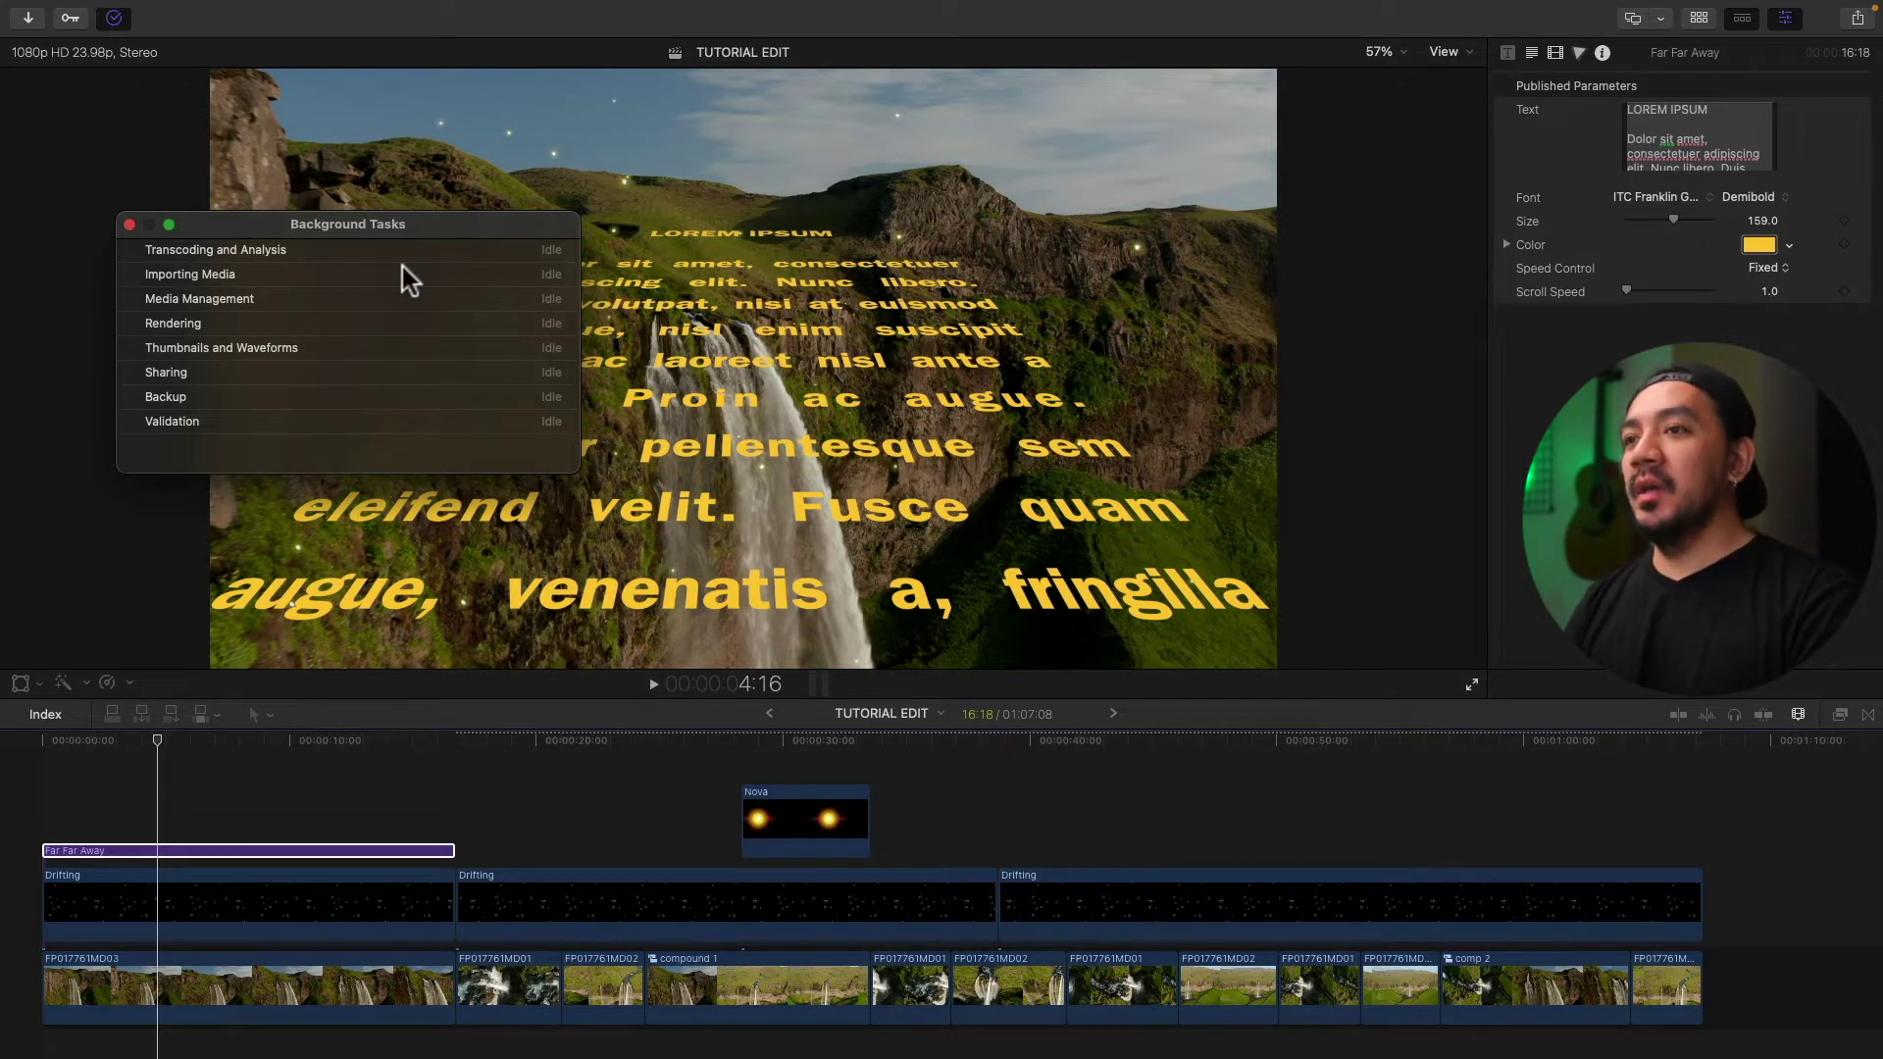
left_click(129, 224)
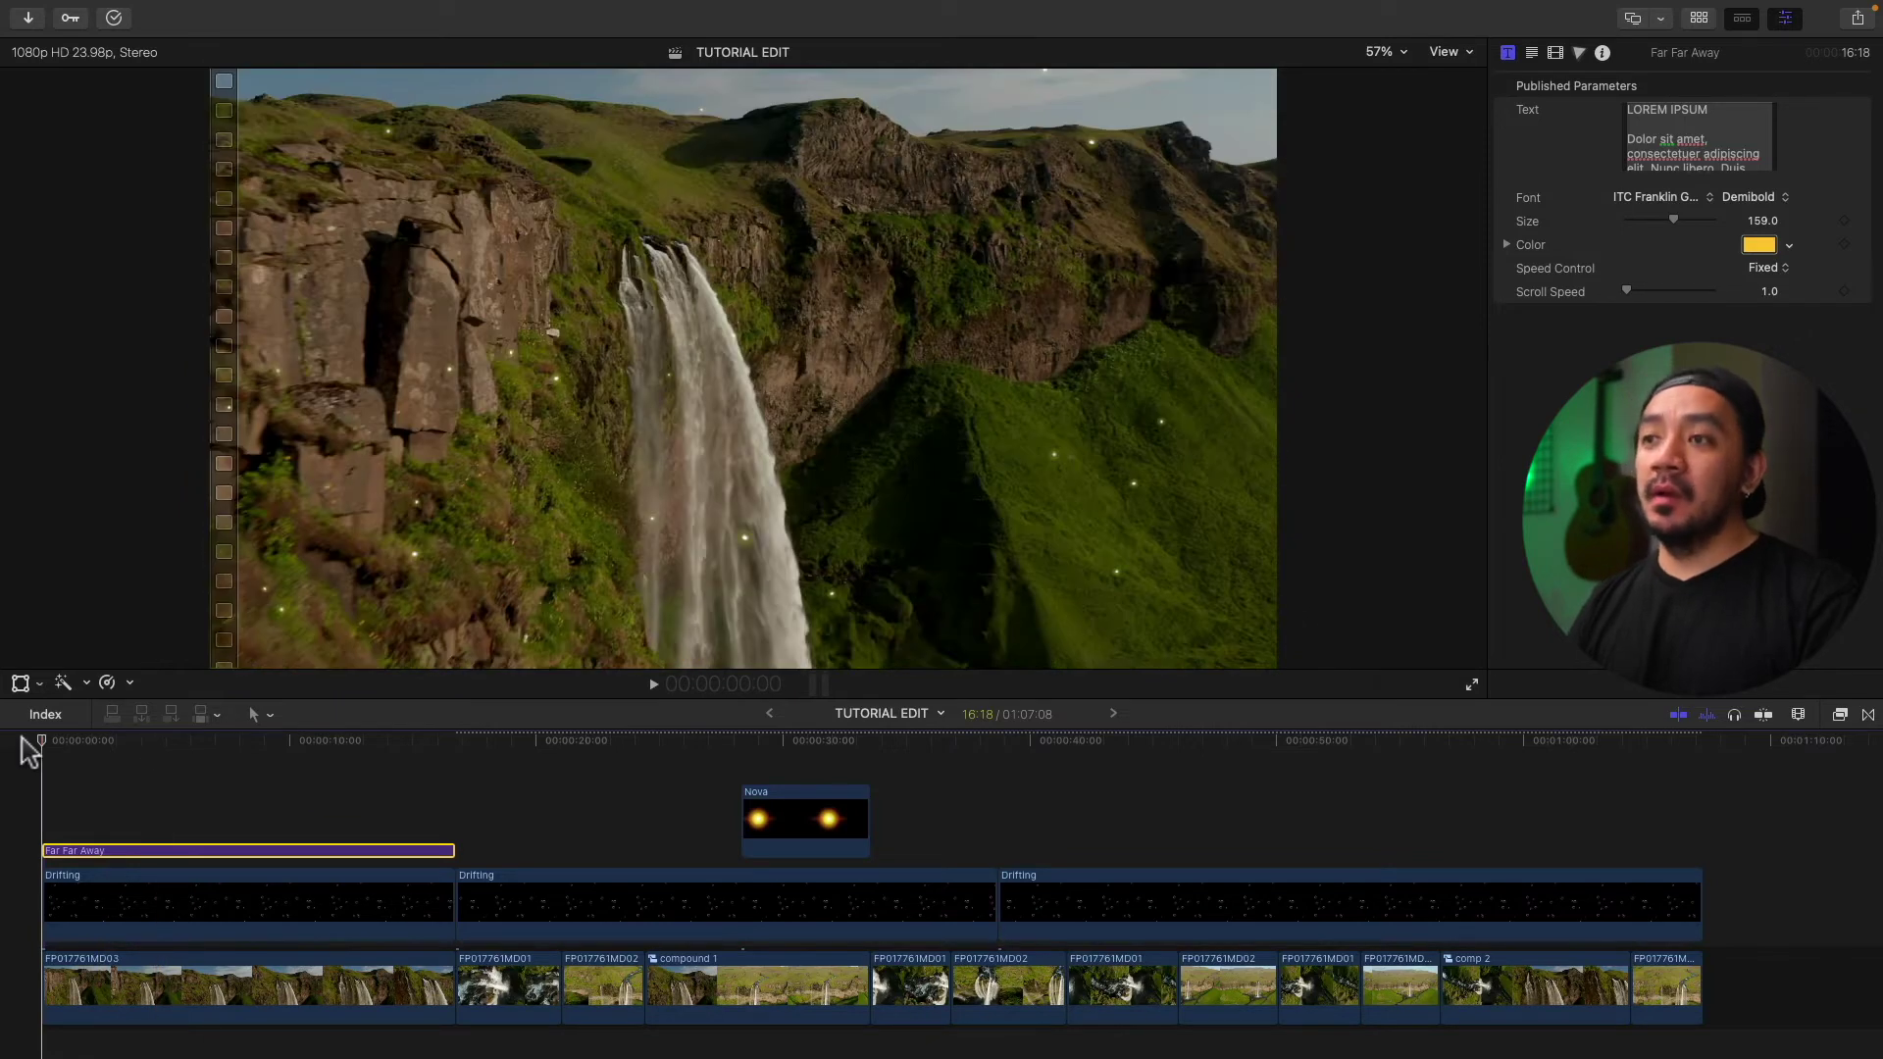
- Preview the edit, select the Nova flare clip, and check background task progress
key("space")
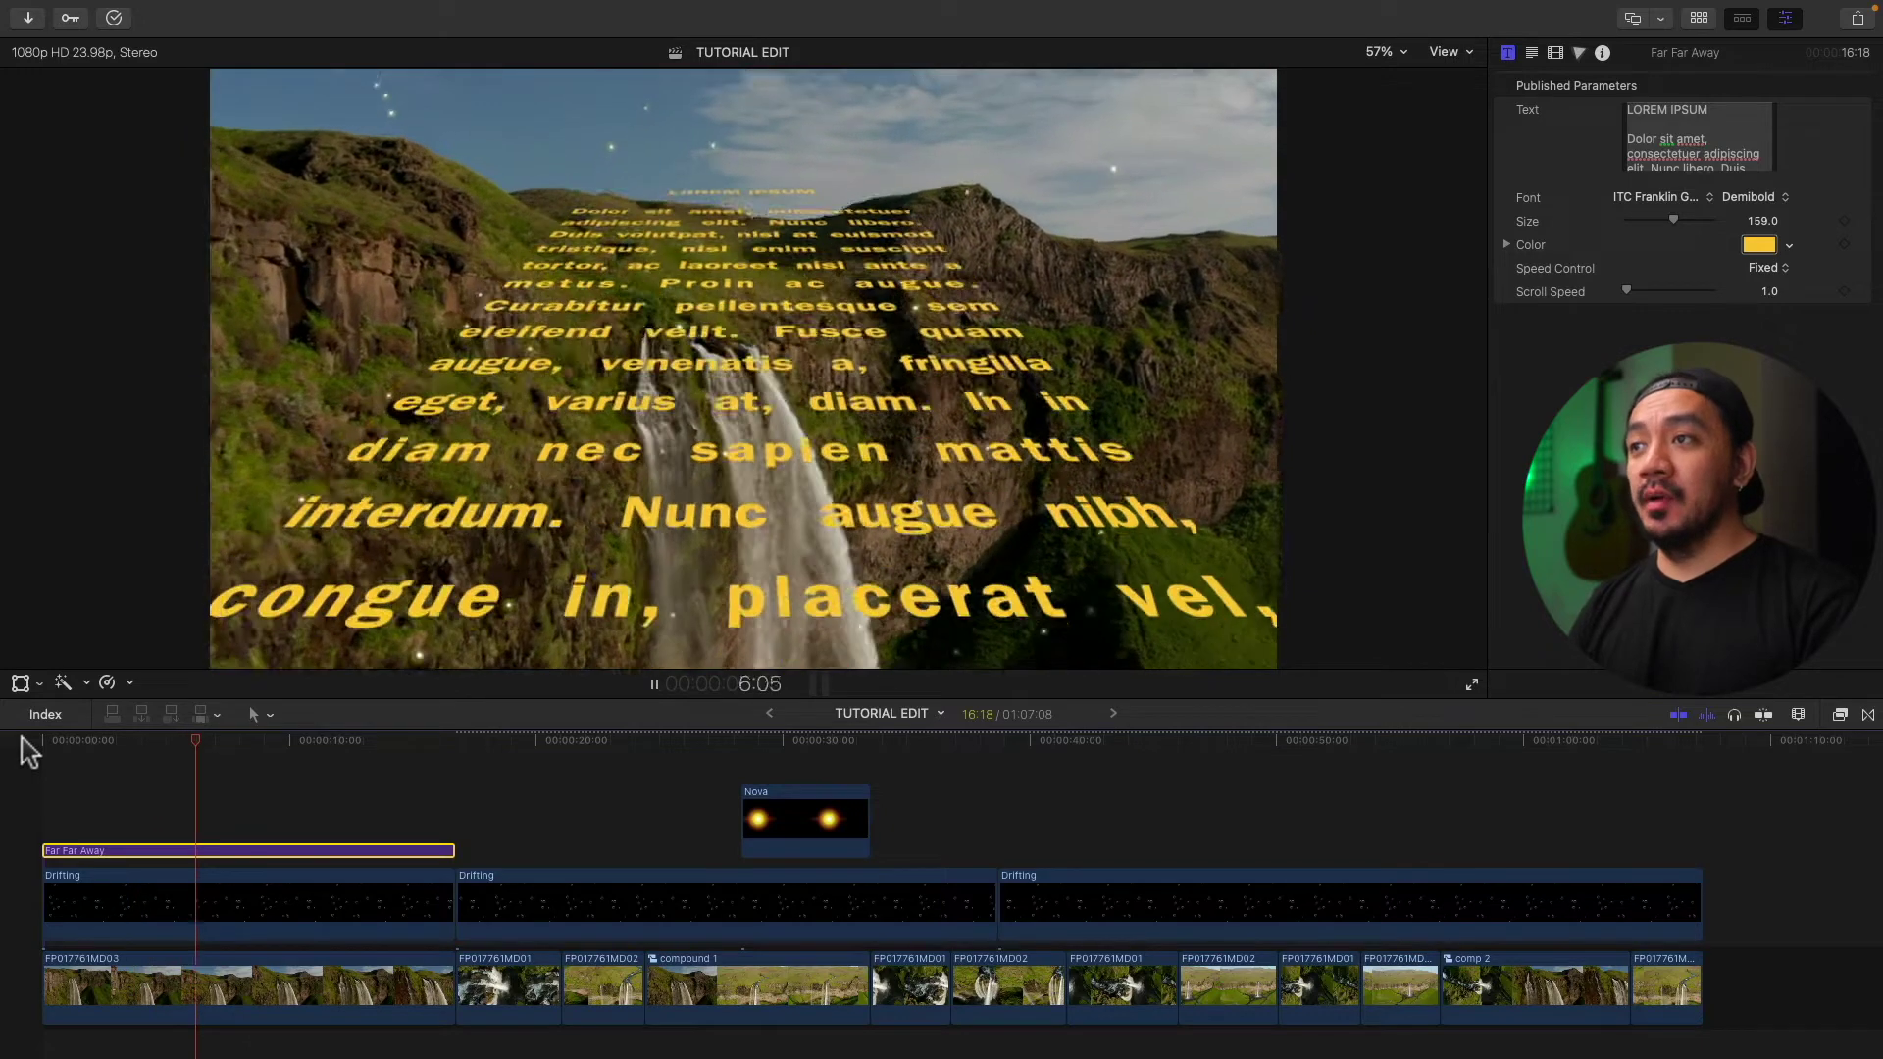
left_click(288, 742)
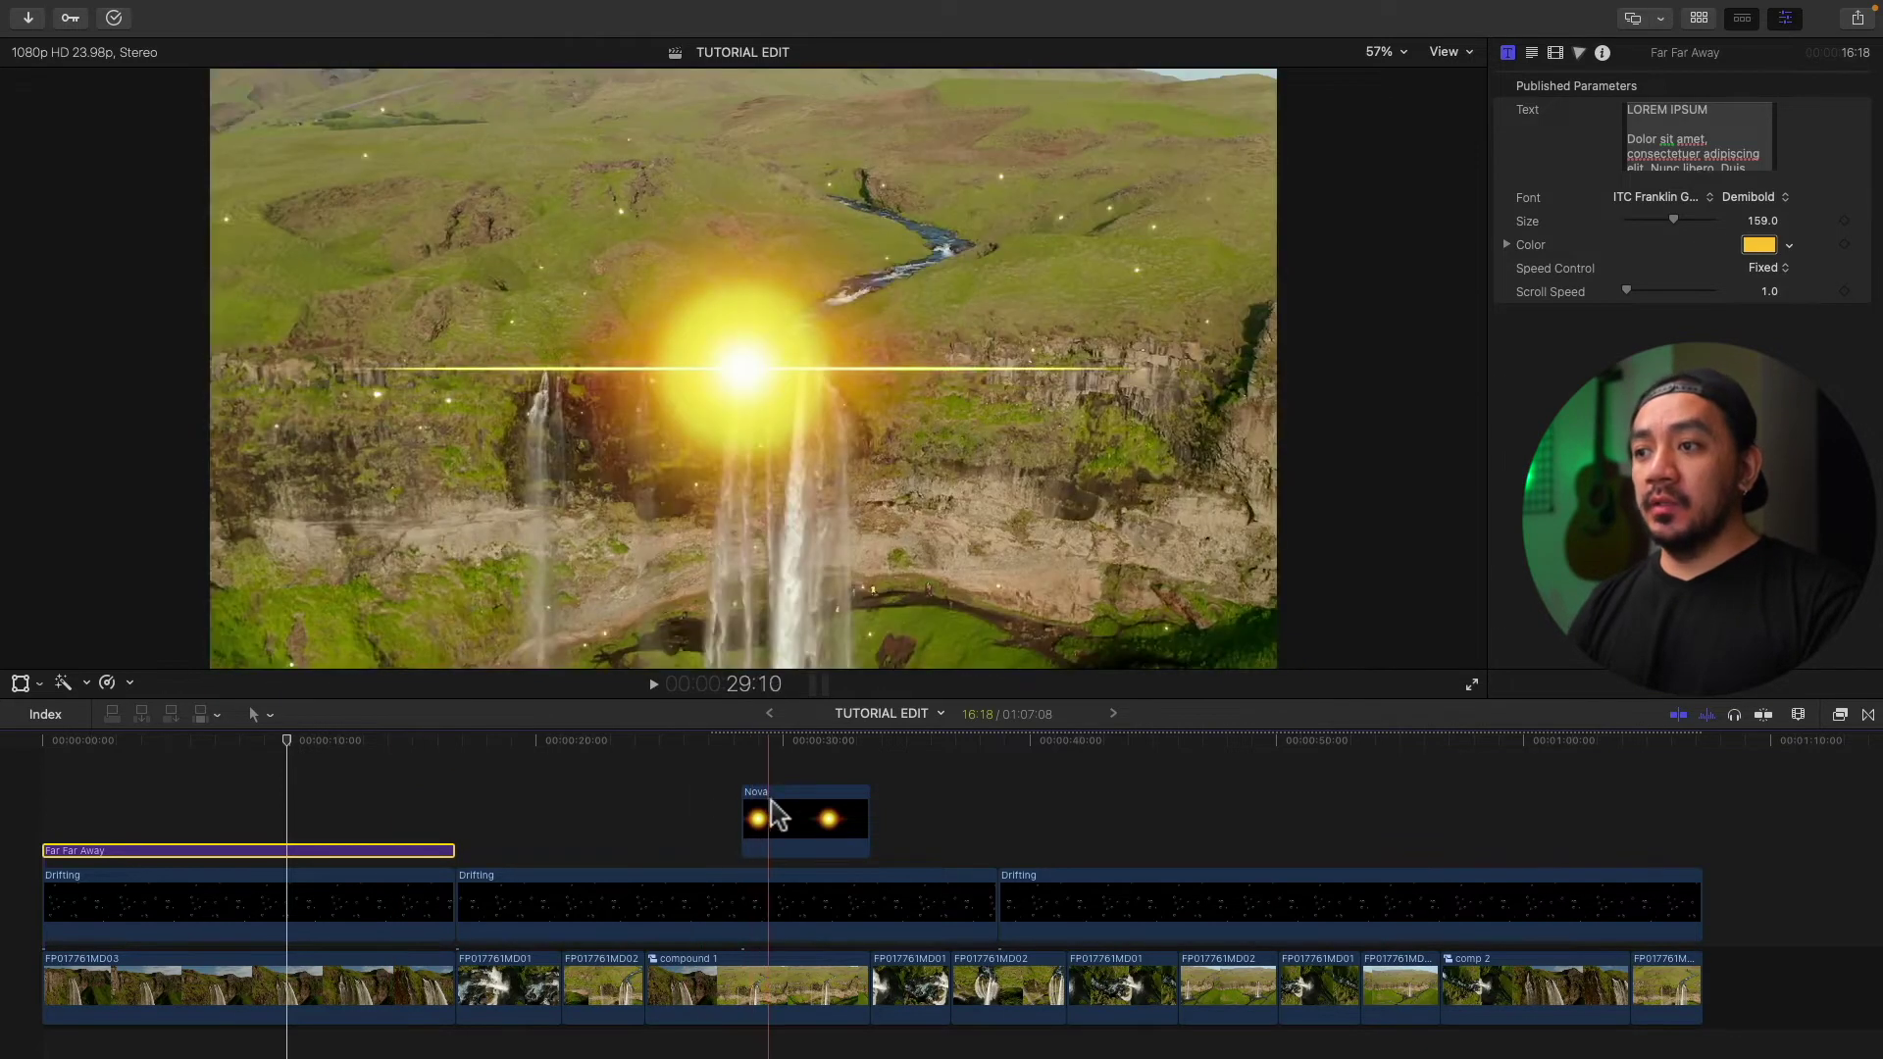
left_click(775, 814)
key("ctrl")
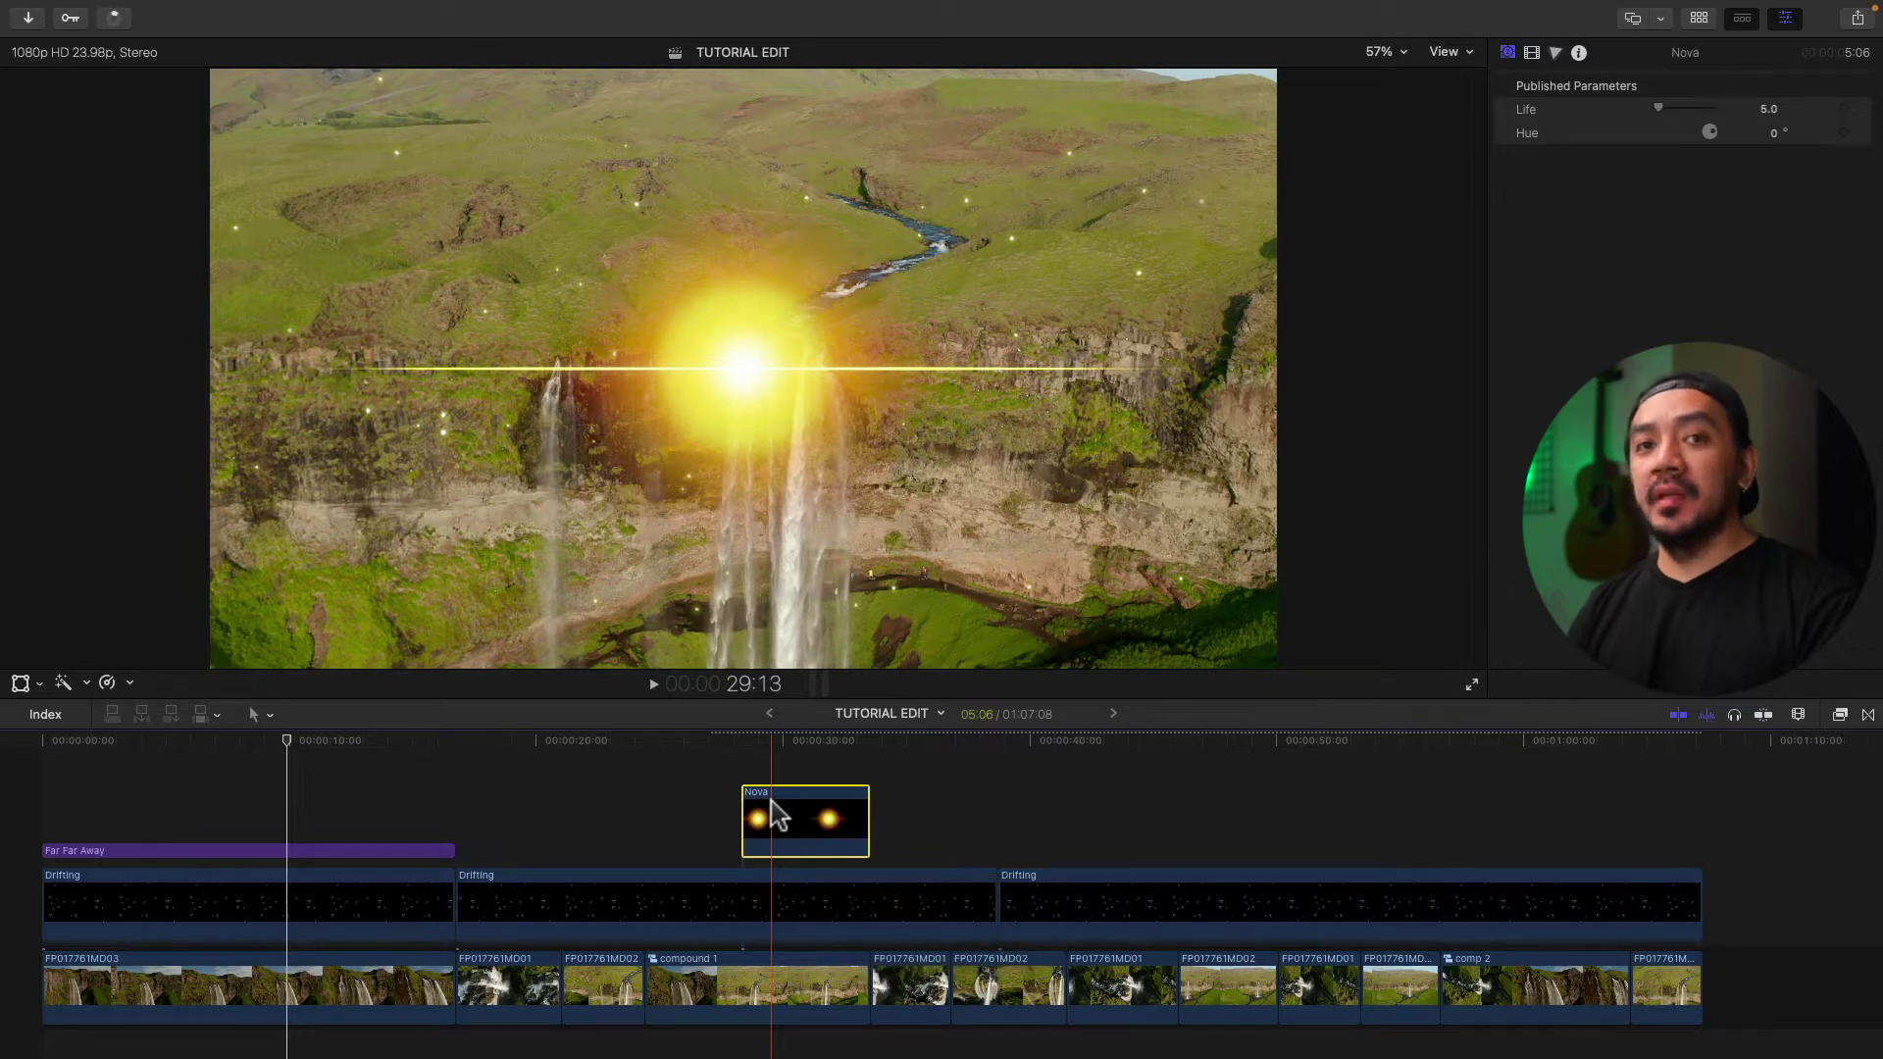
mouse_move(106, 30)
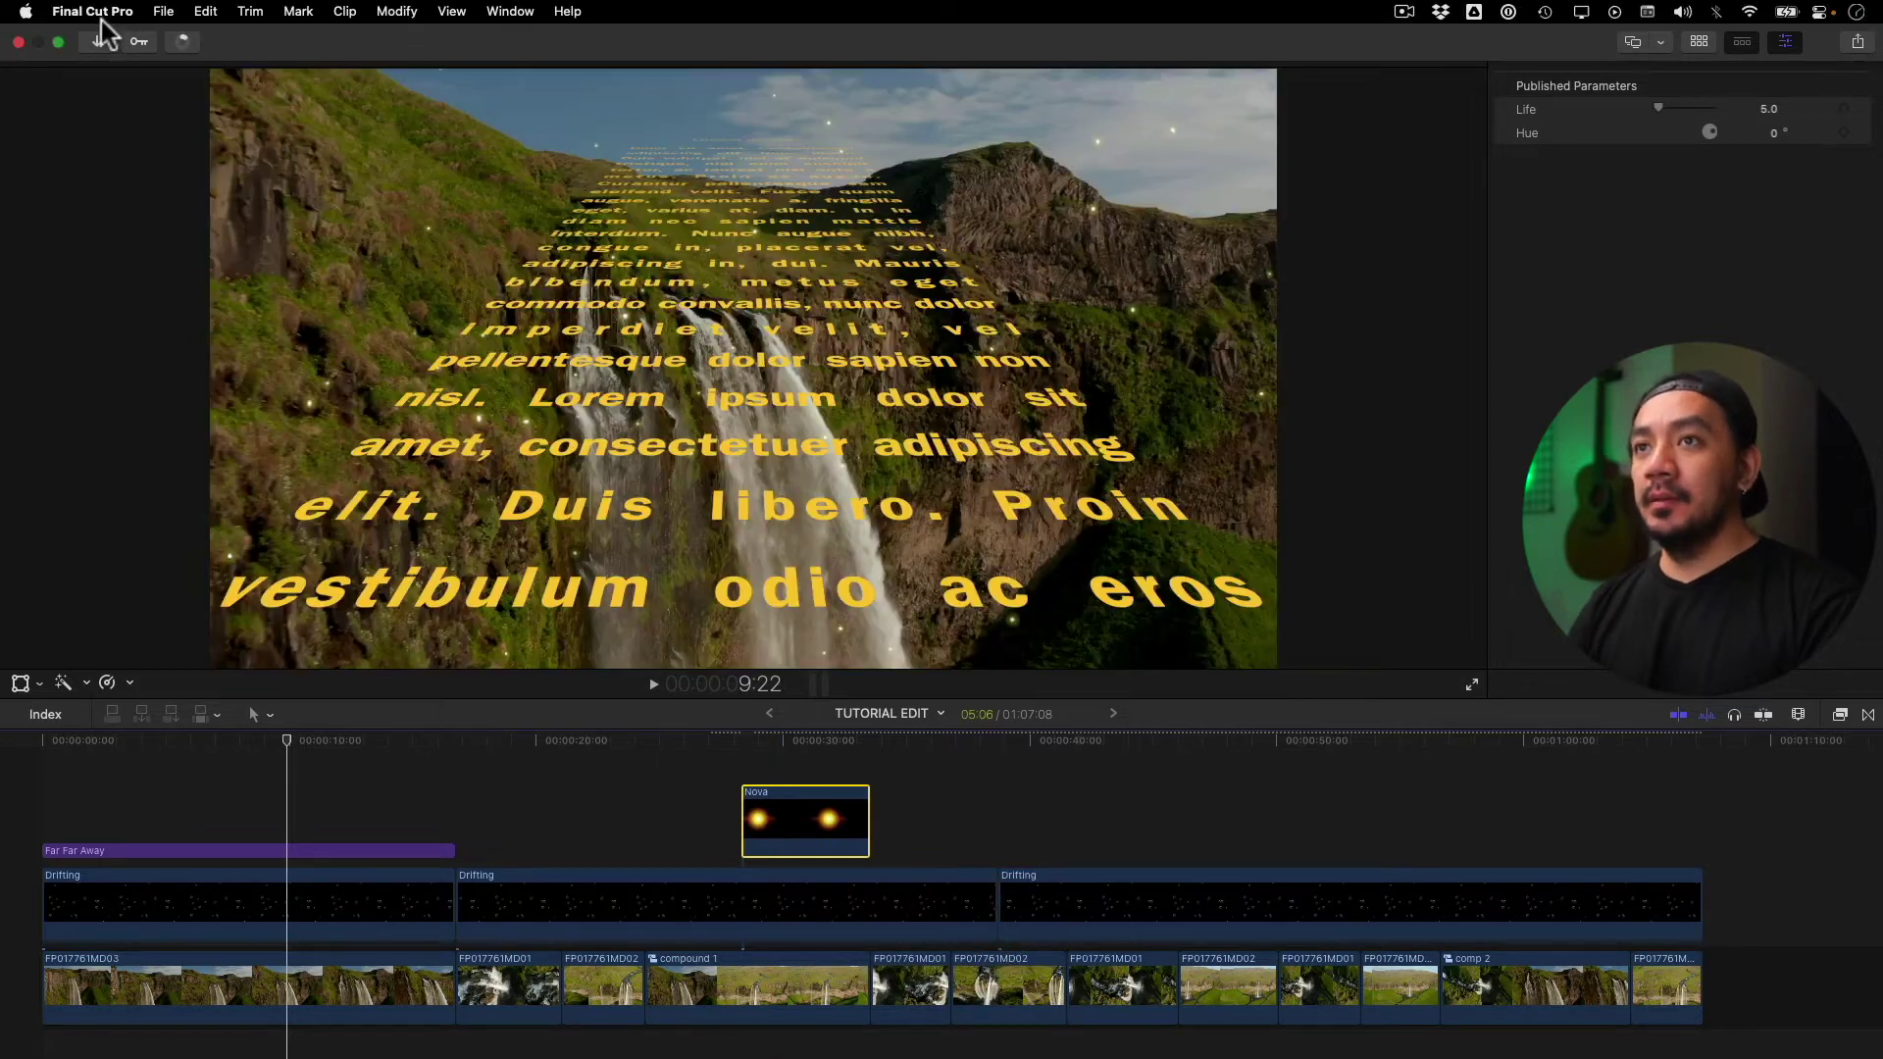
left_click(180, 42)
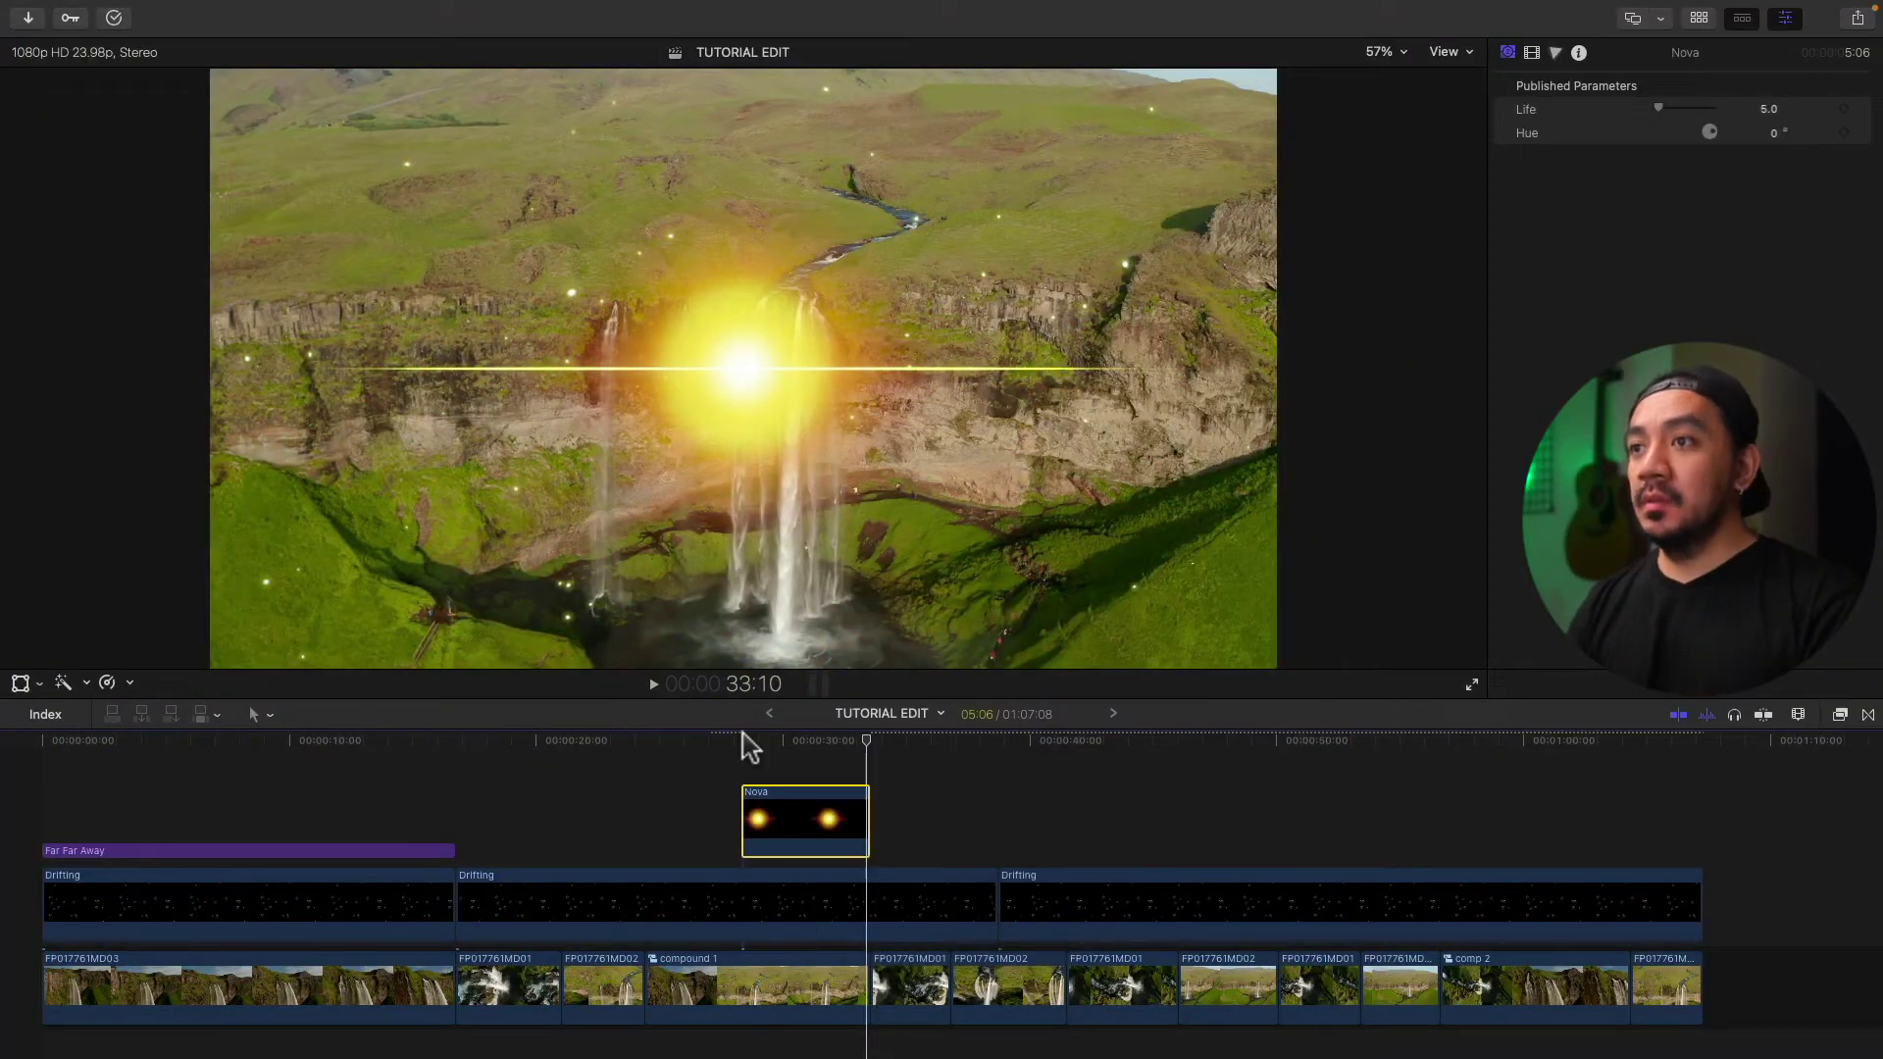
left_click(396, 11)
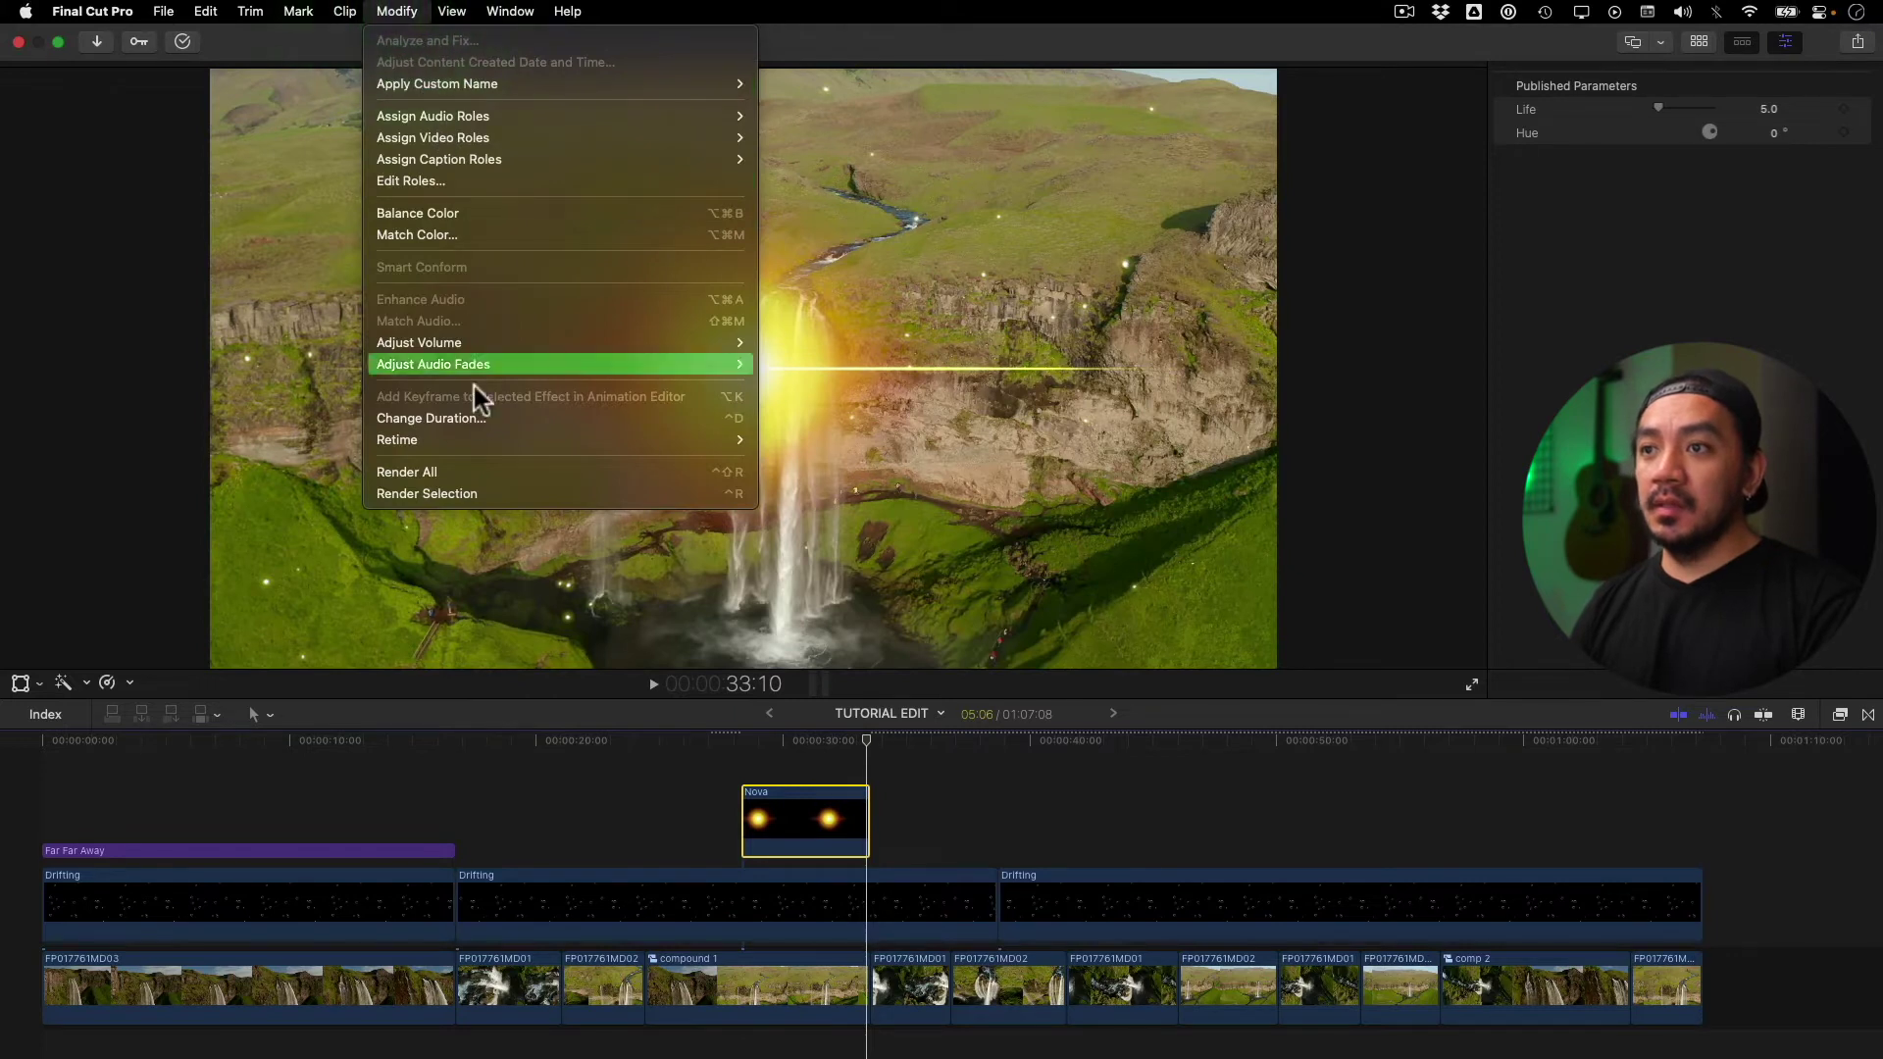
- Render the entire timeline with Render All (Shift-Control-R), checking progress in Background Tasks
left_click(462, 461)
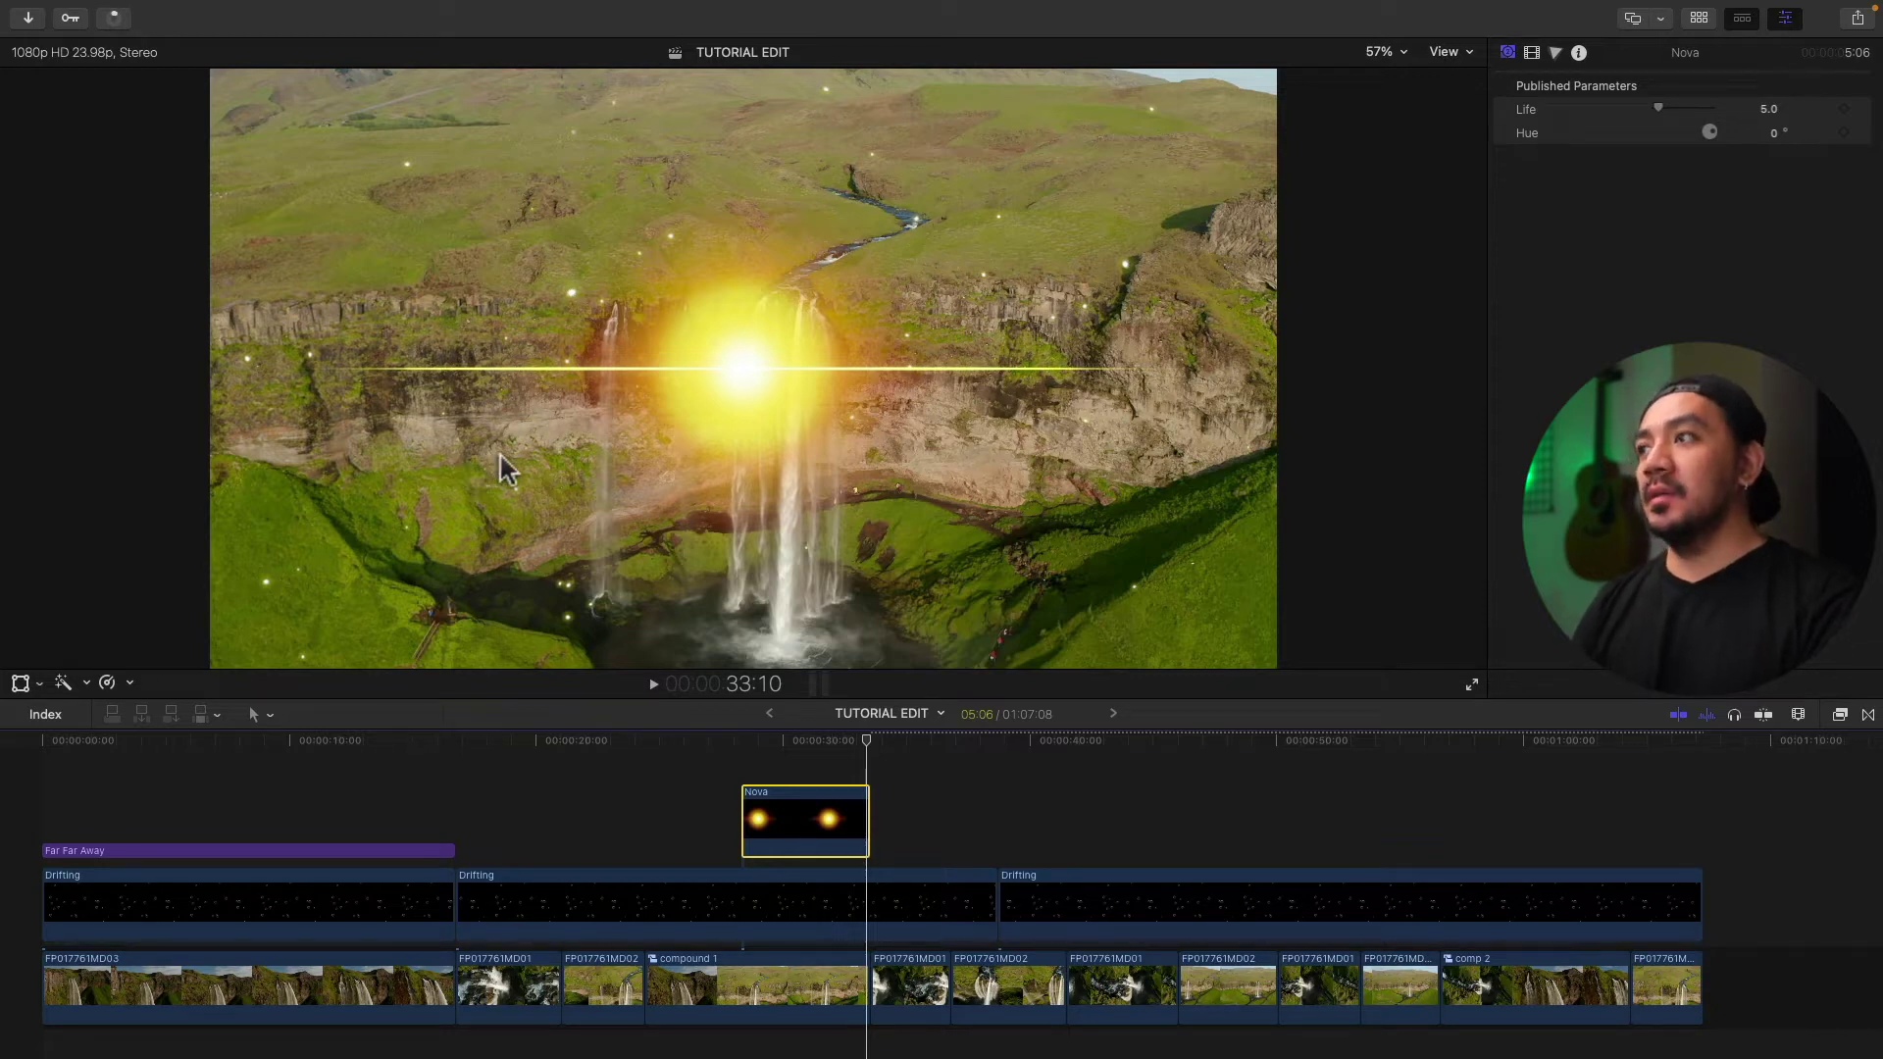
left_click(114, 18)
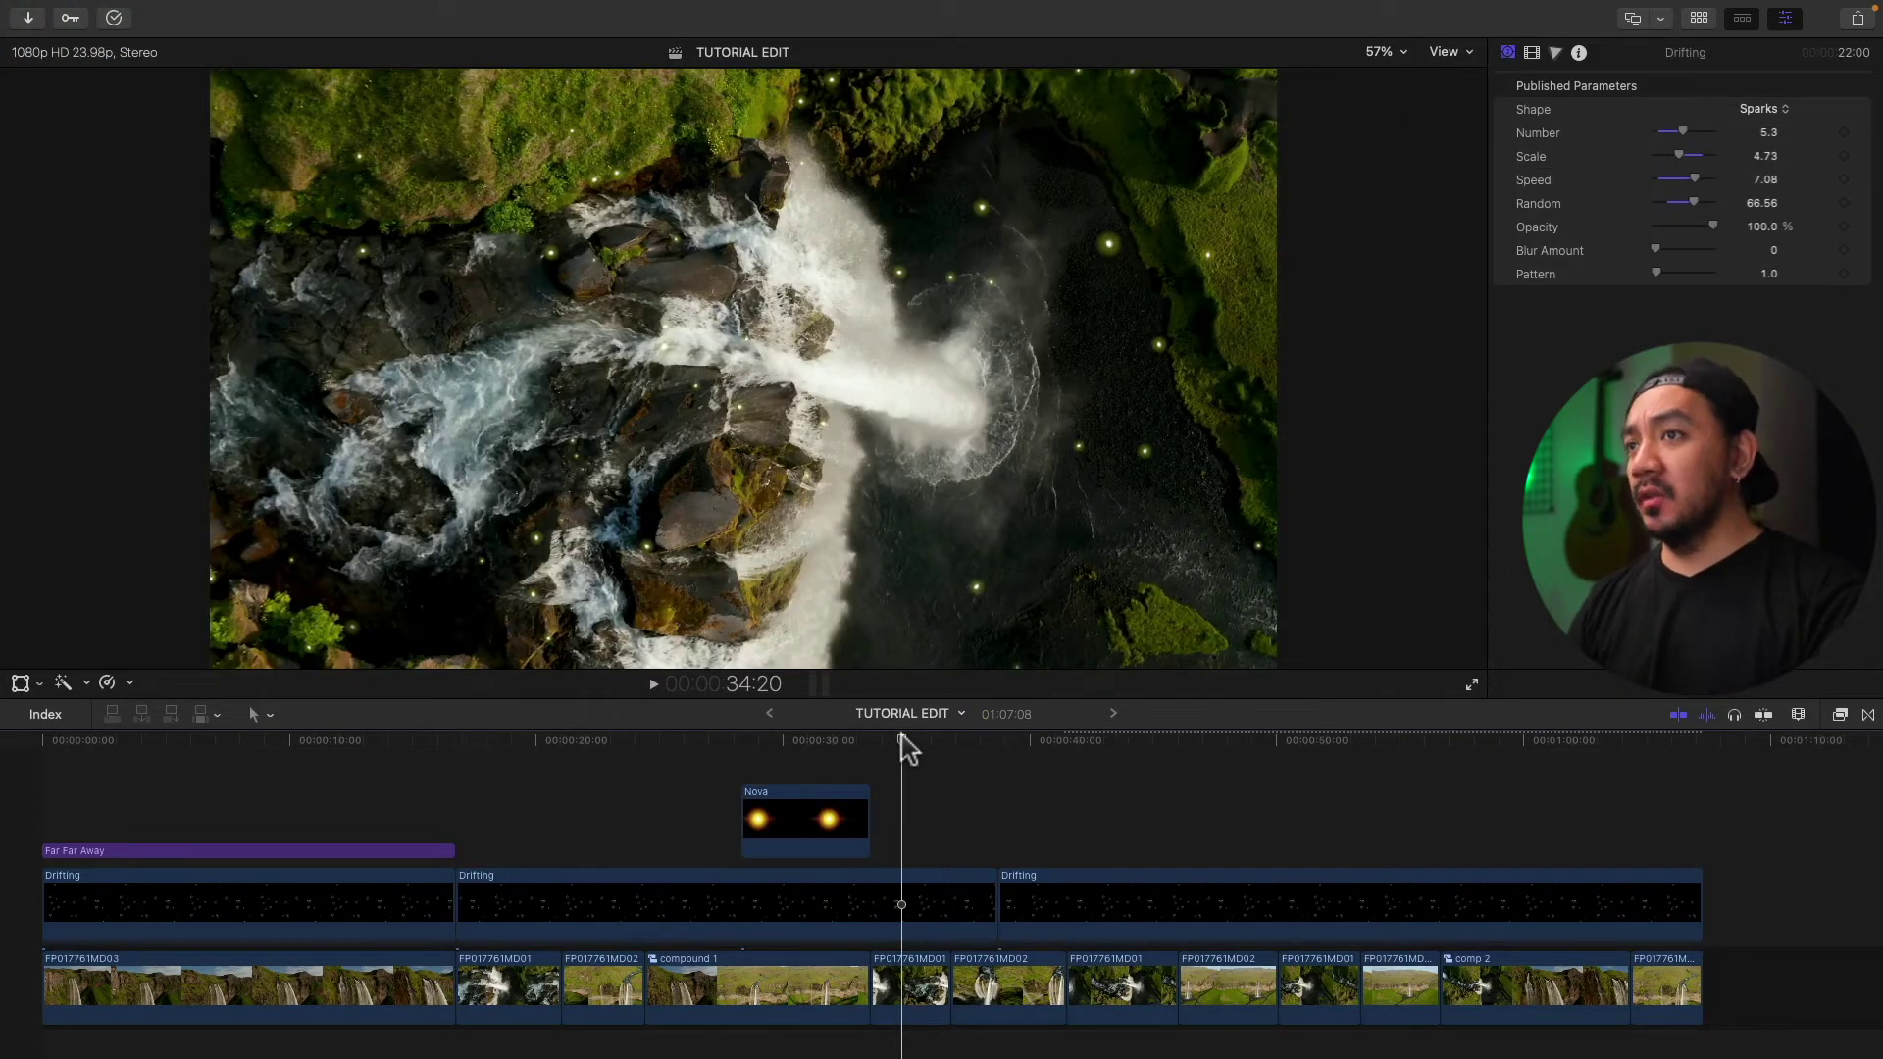
key("ctrl+shift+r")
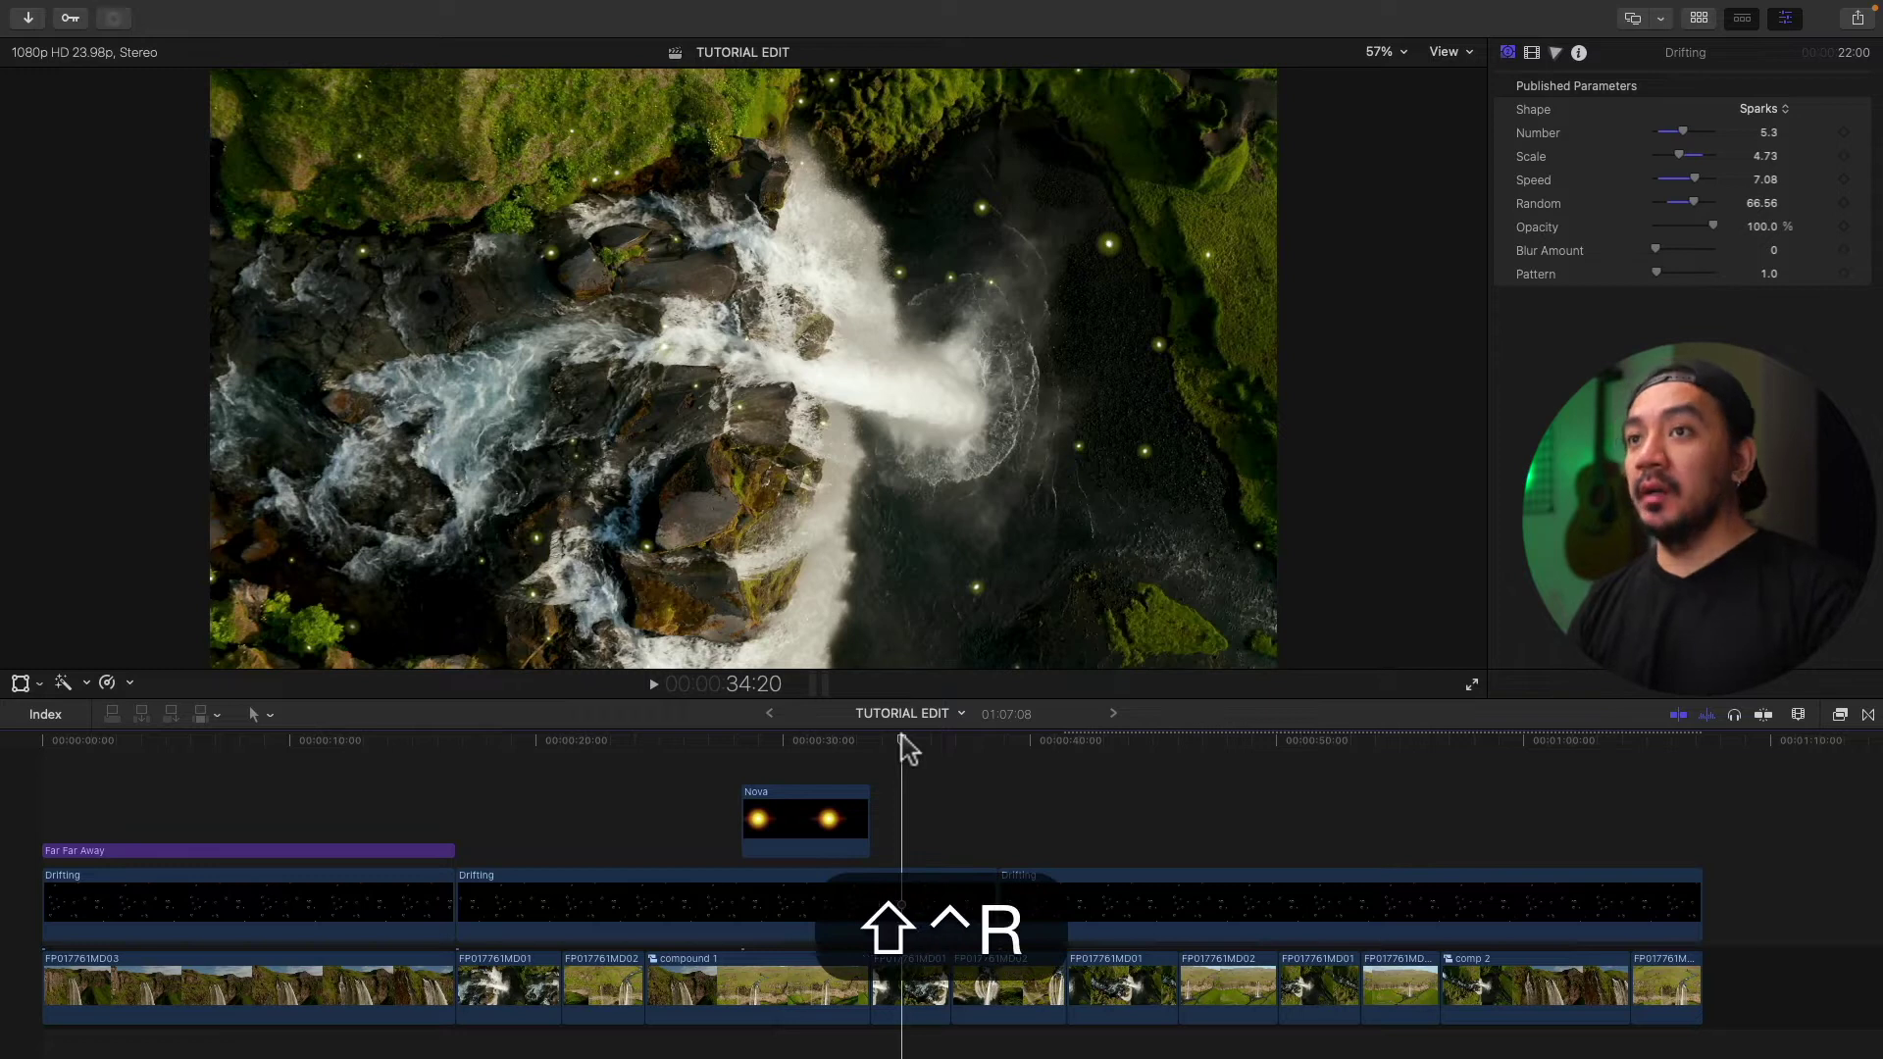
left_click(114, 17)
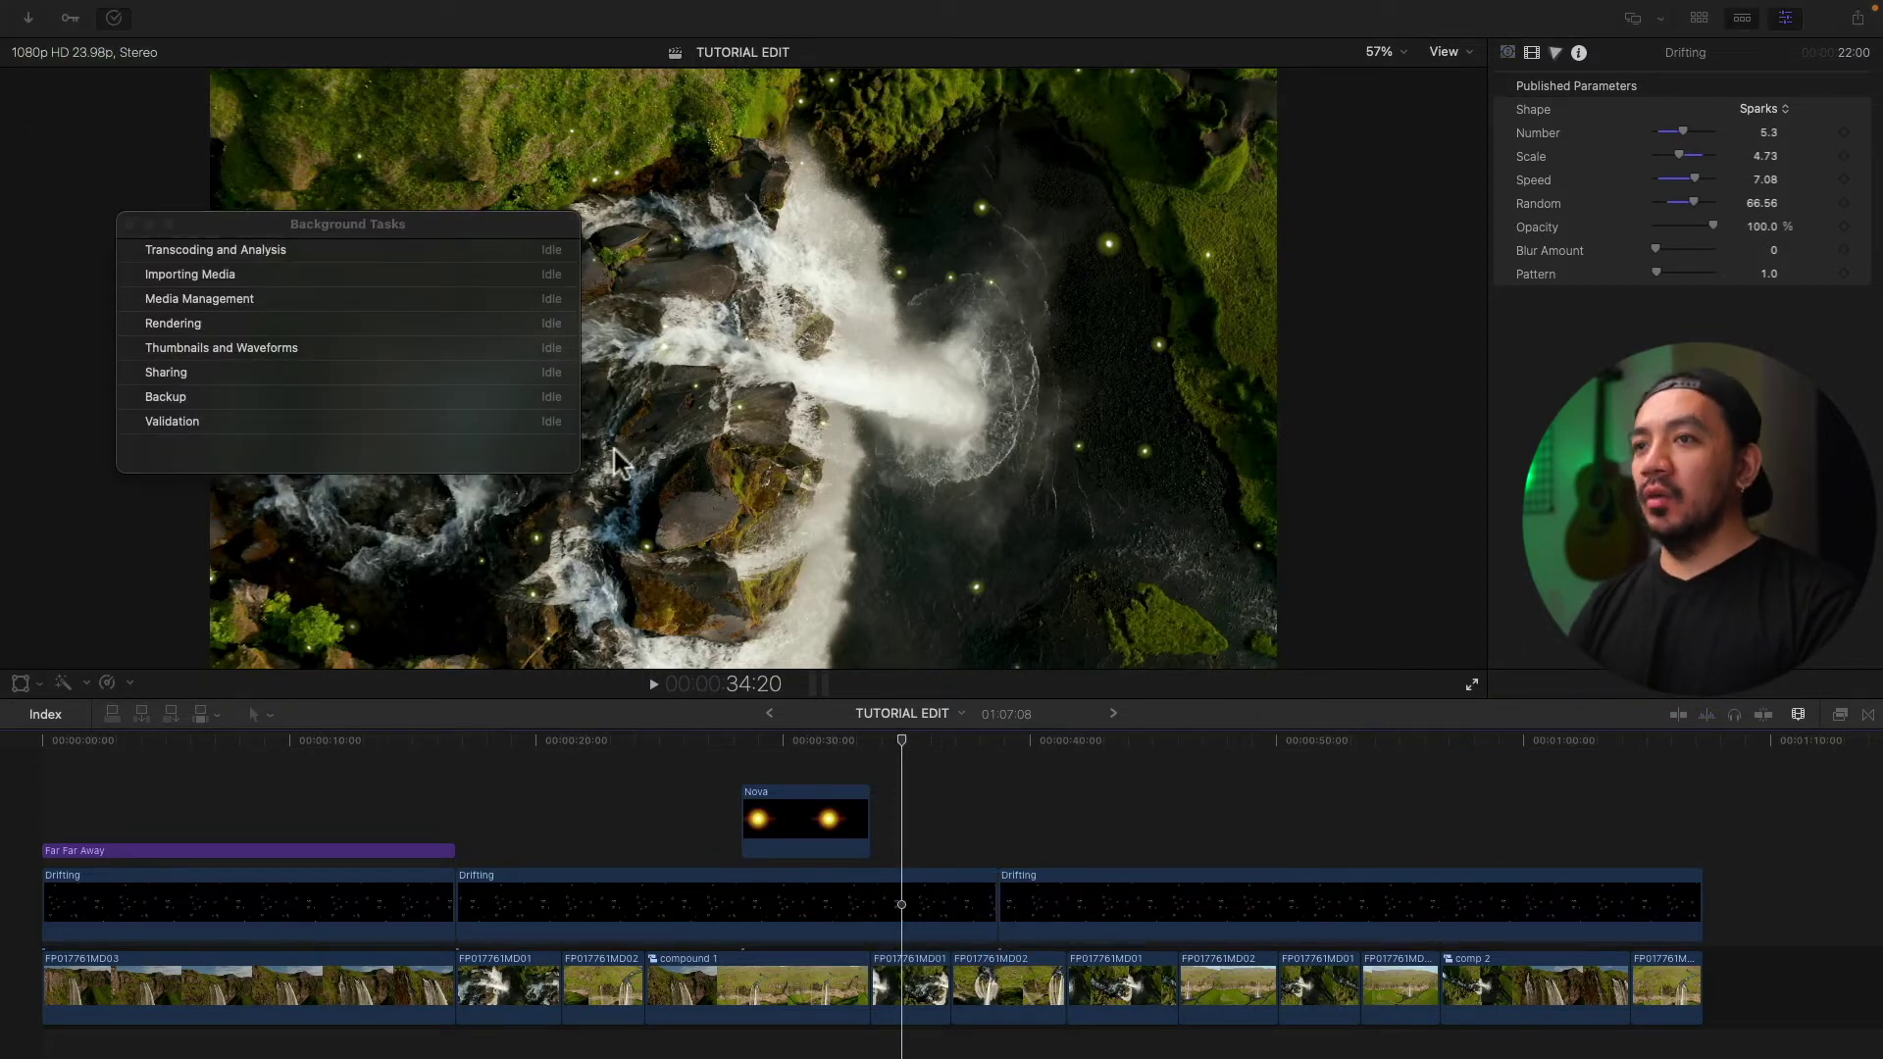
left_click(128, 222)
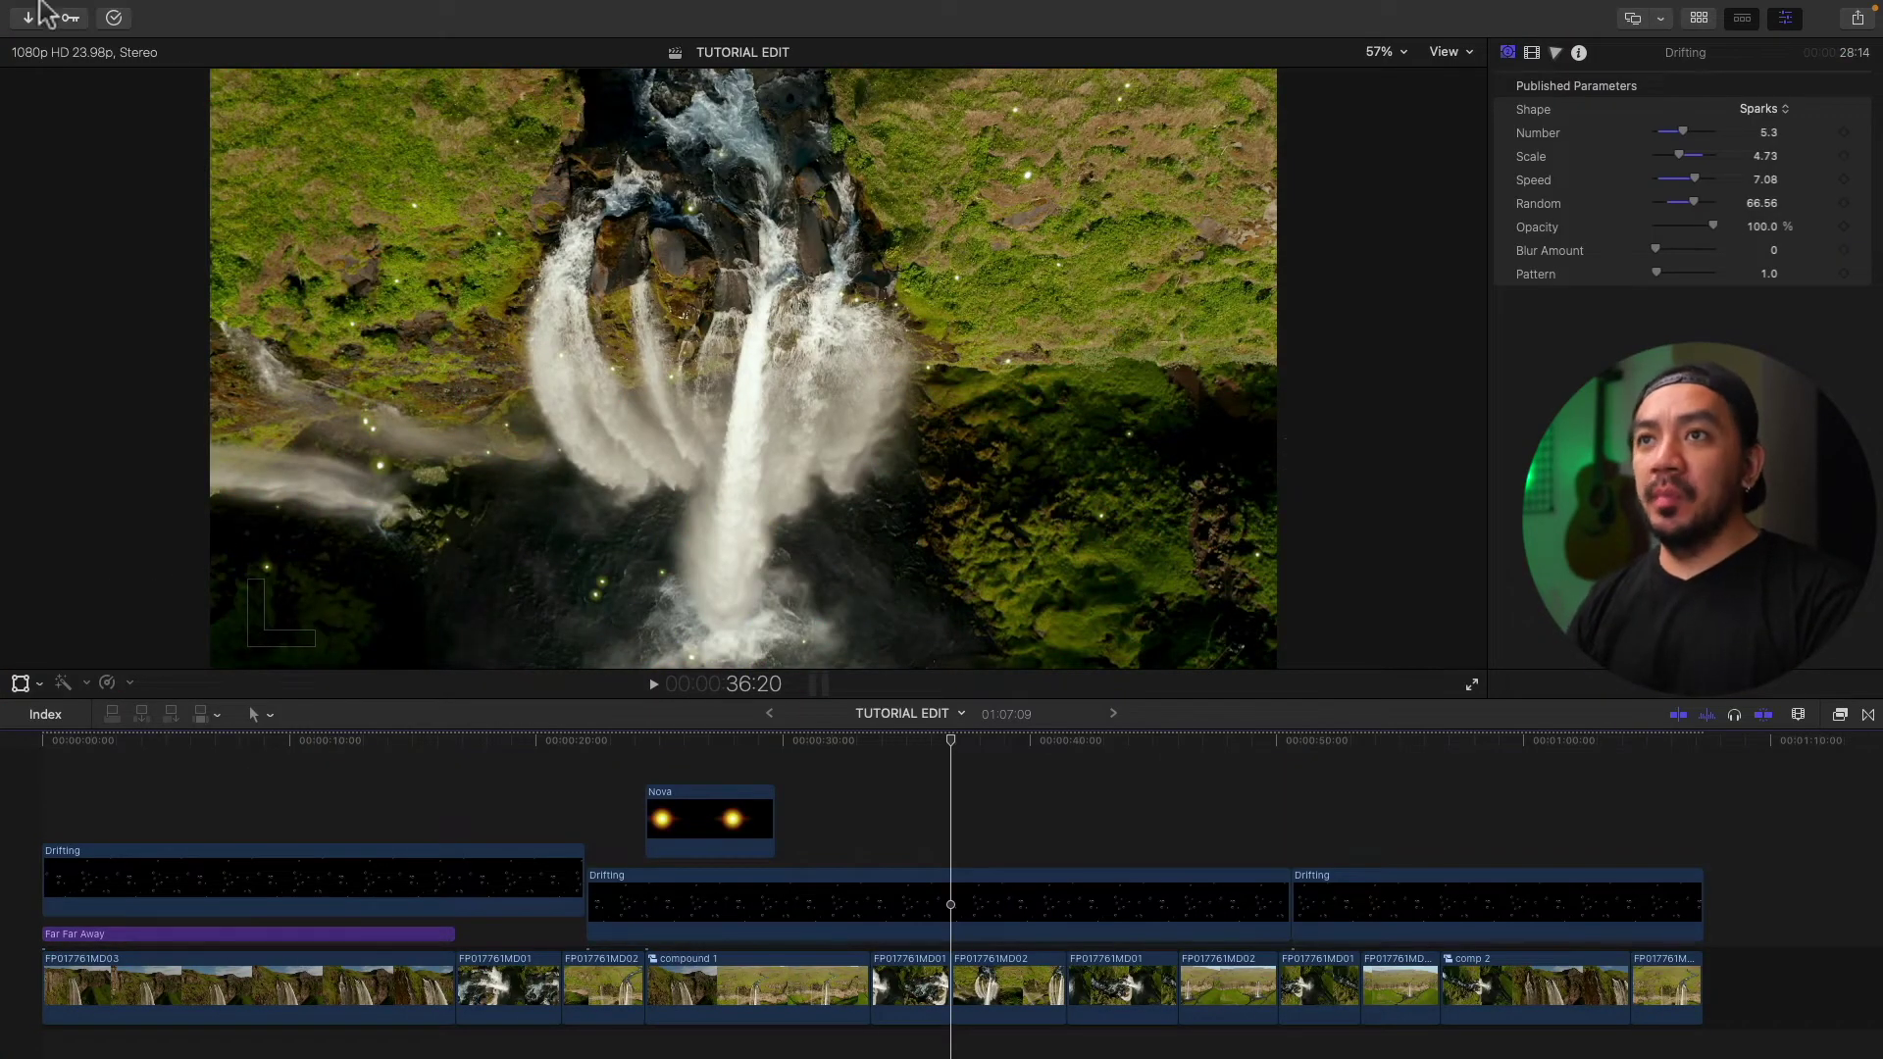
left_click(98, 13)
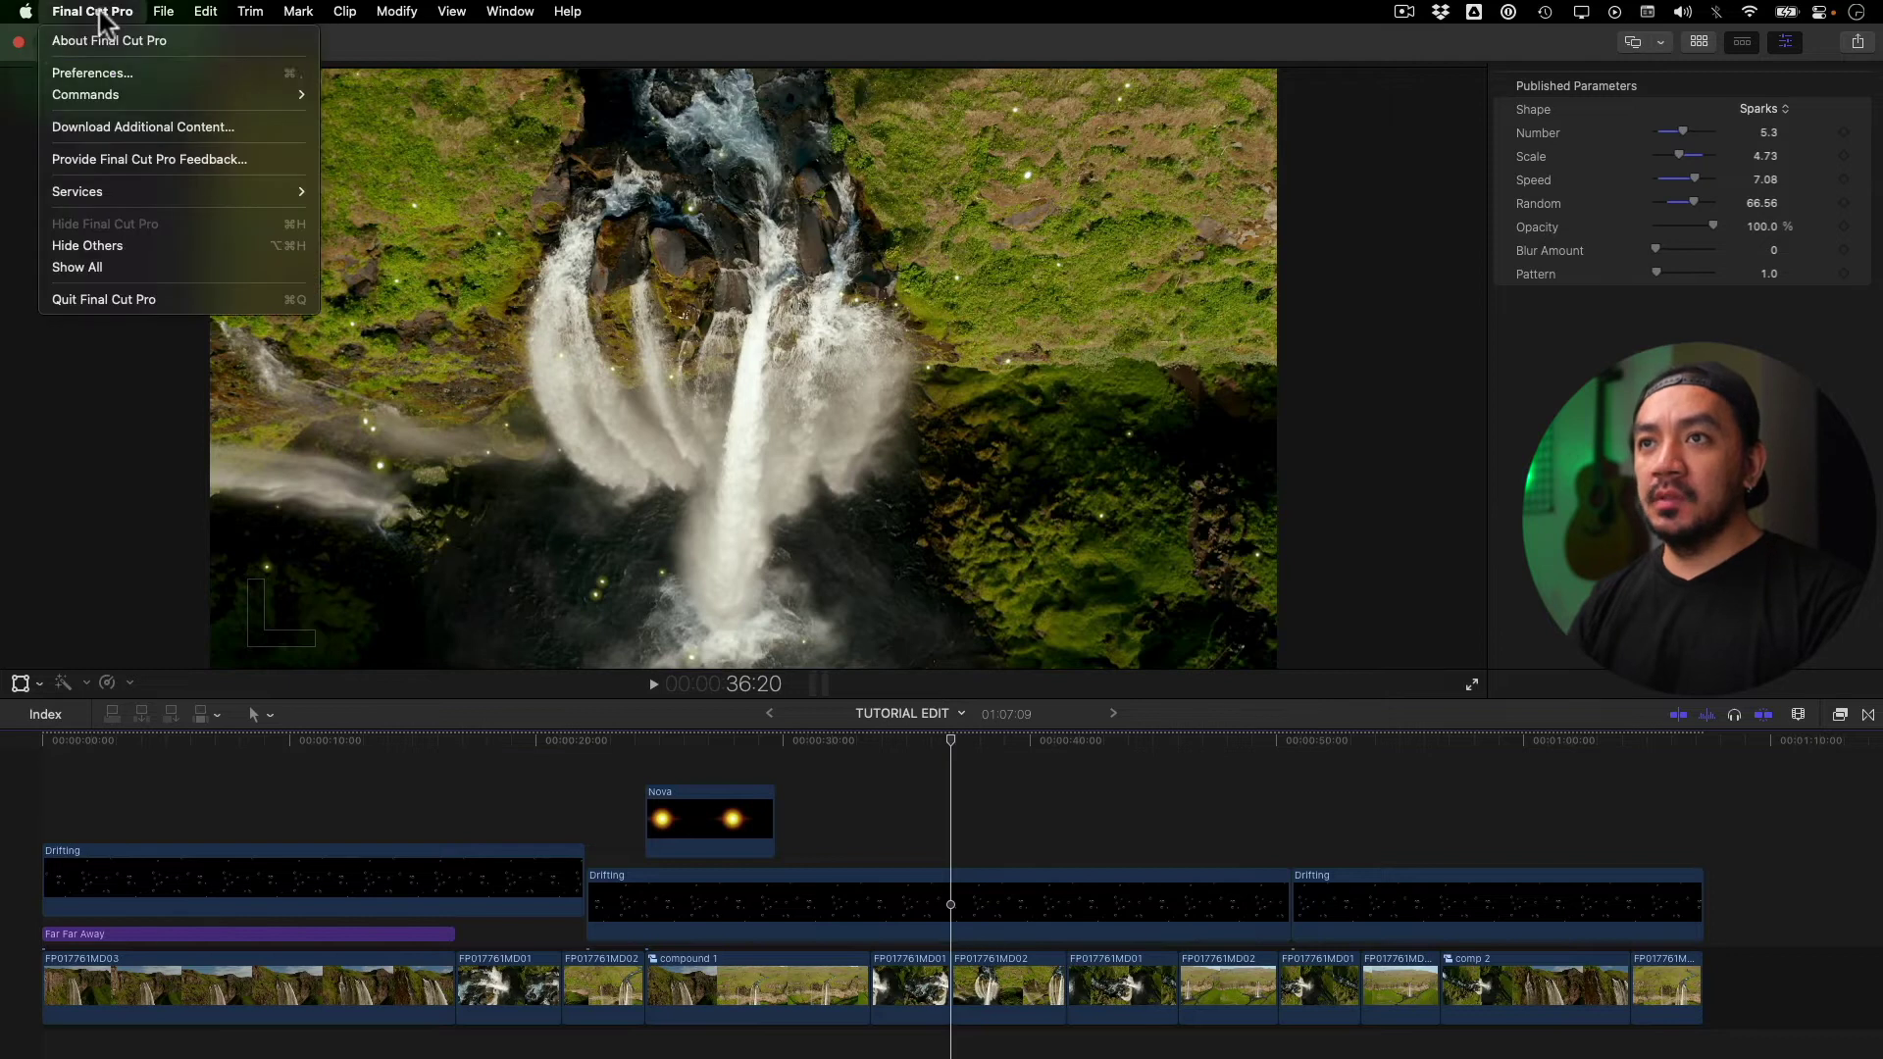
- Enable Background render in Playback settings with Start after 3.0 seconds, then watch its progress
left_click(78, 71)
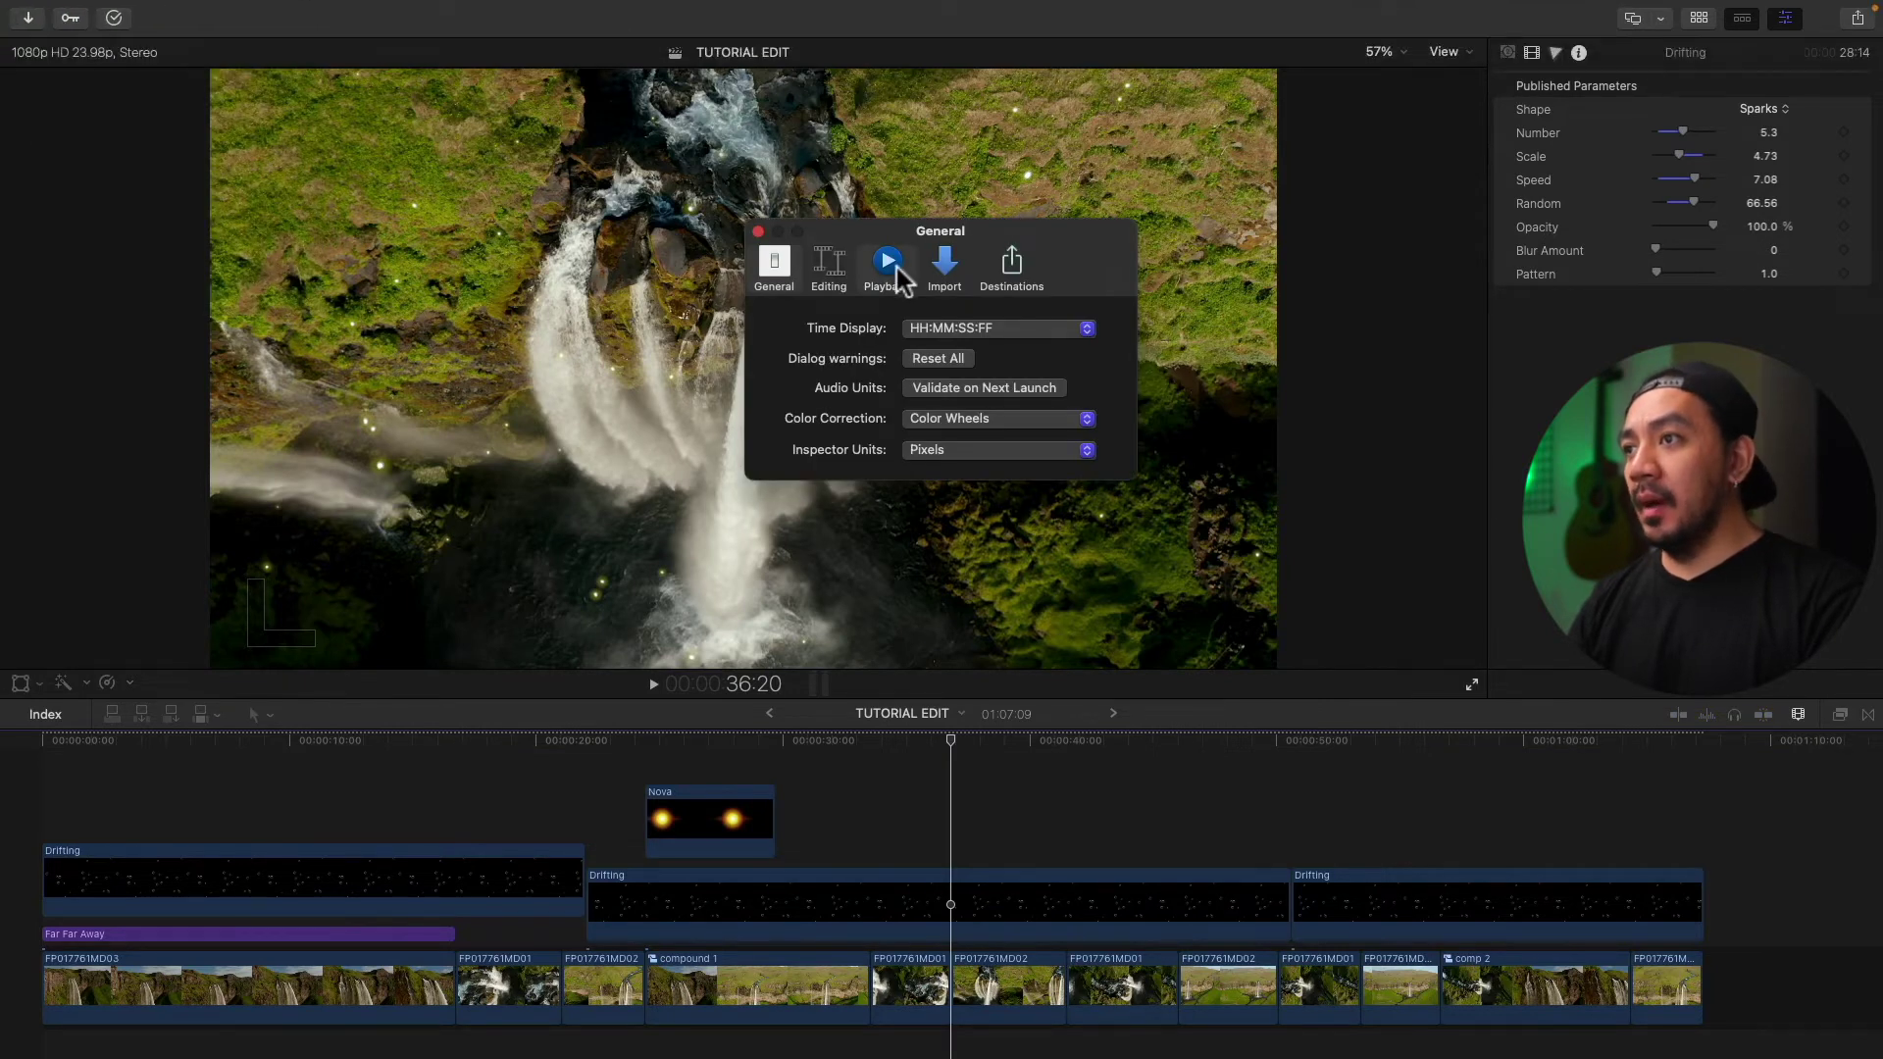
left_click(896, 267)
left_click(950, 322)
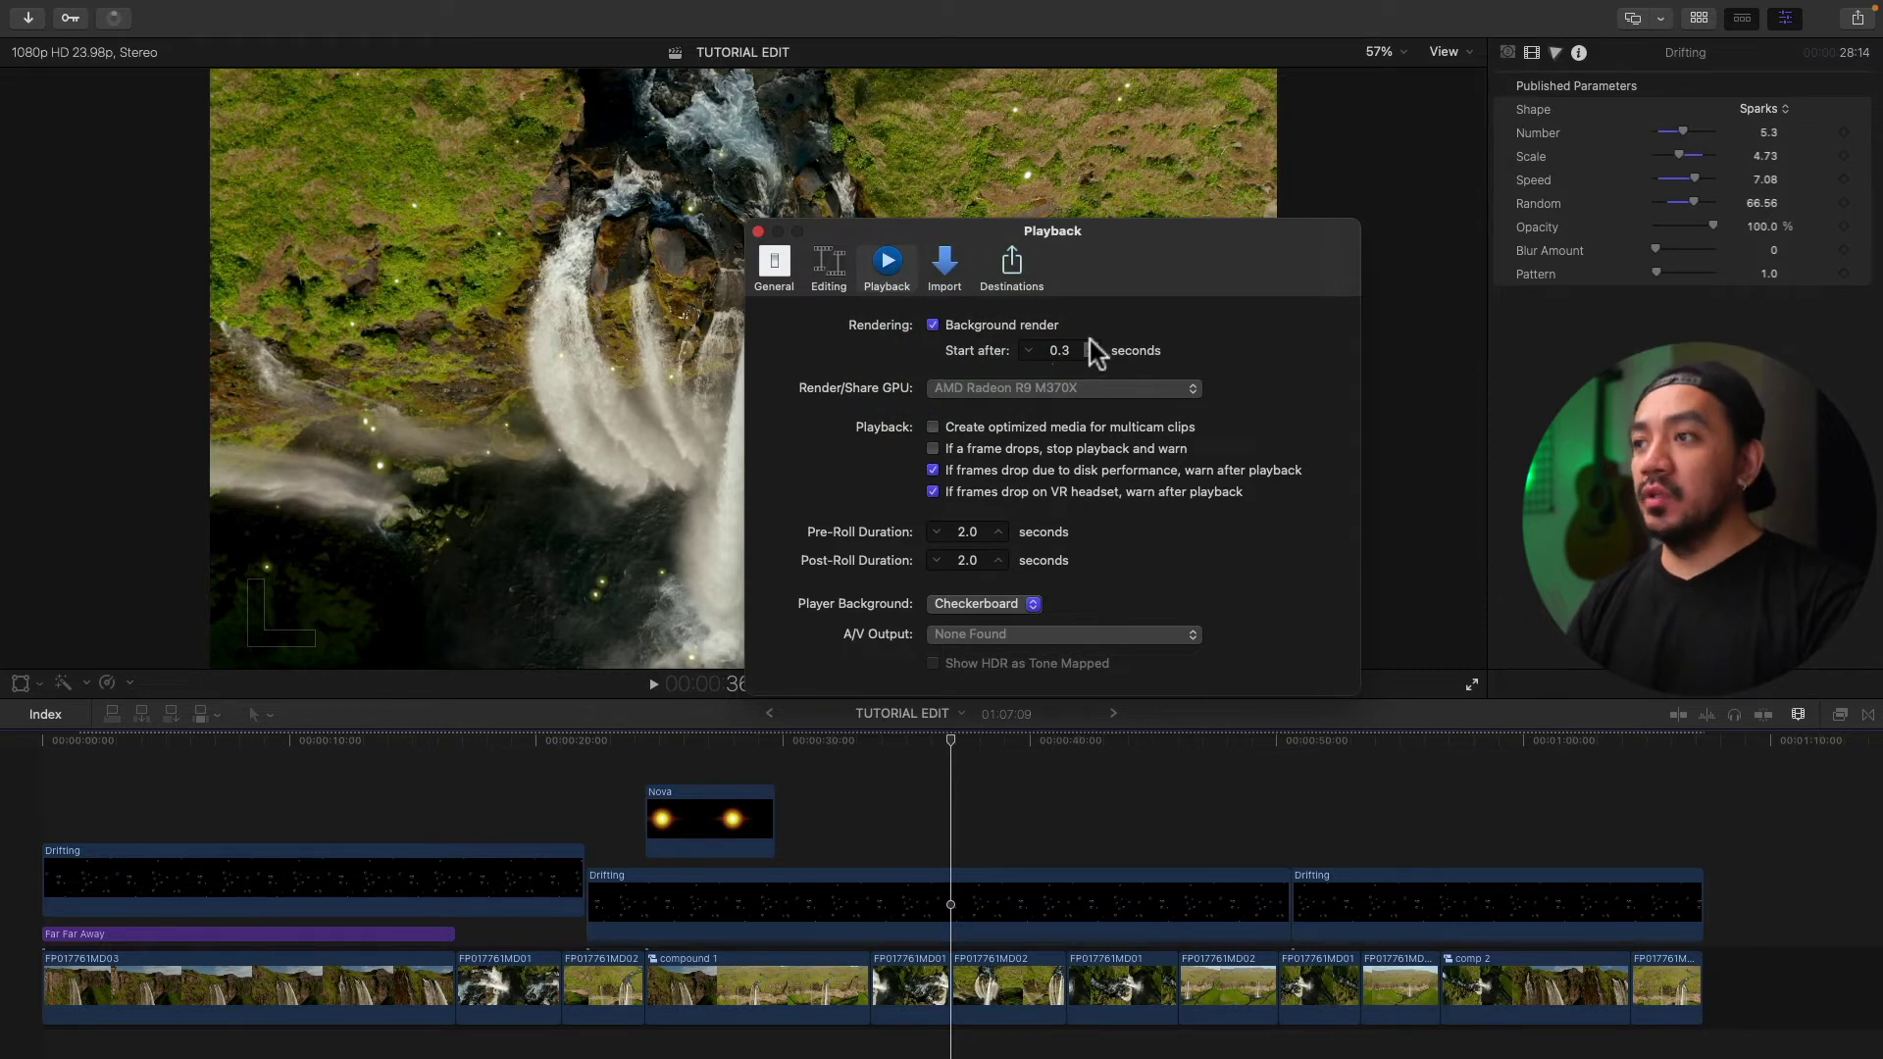
double_click(1053, 353)
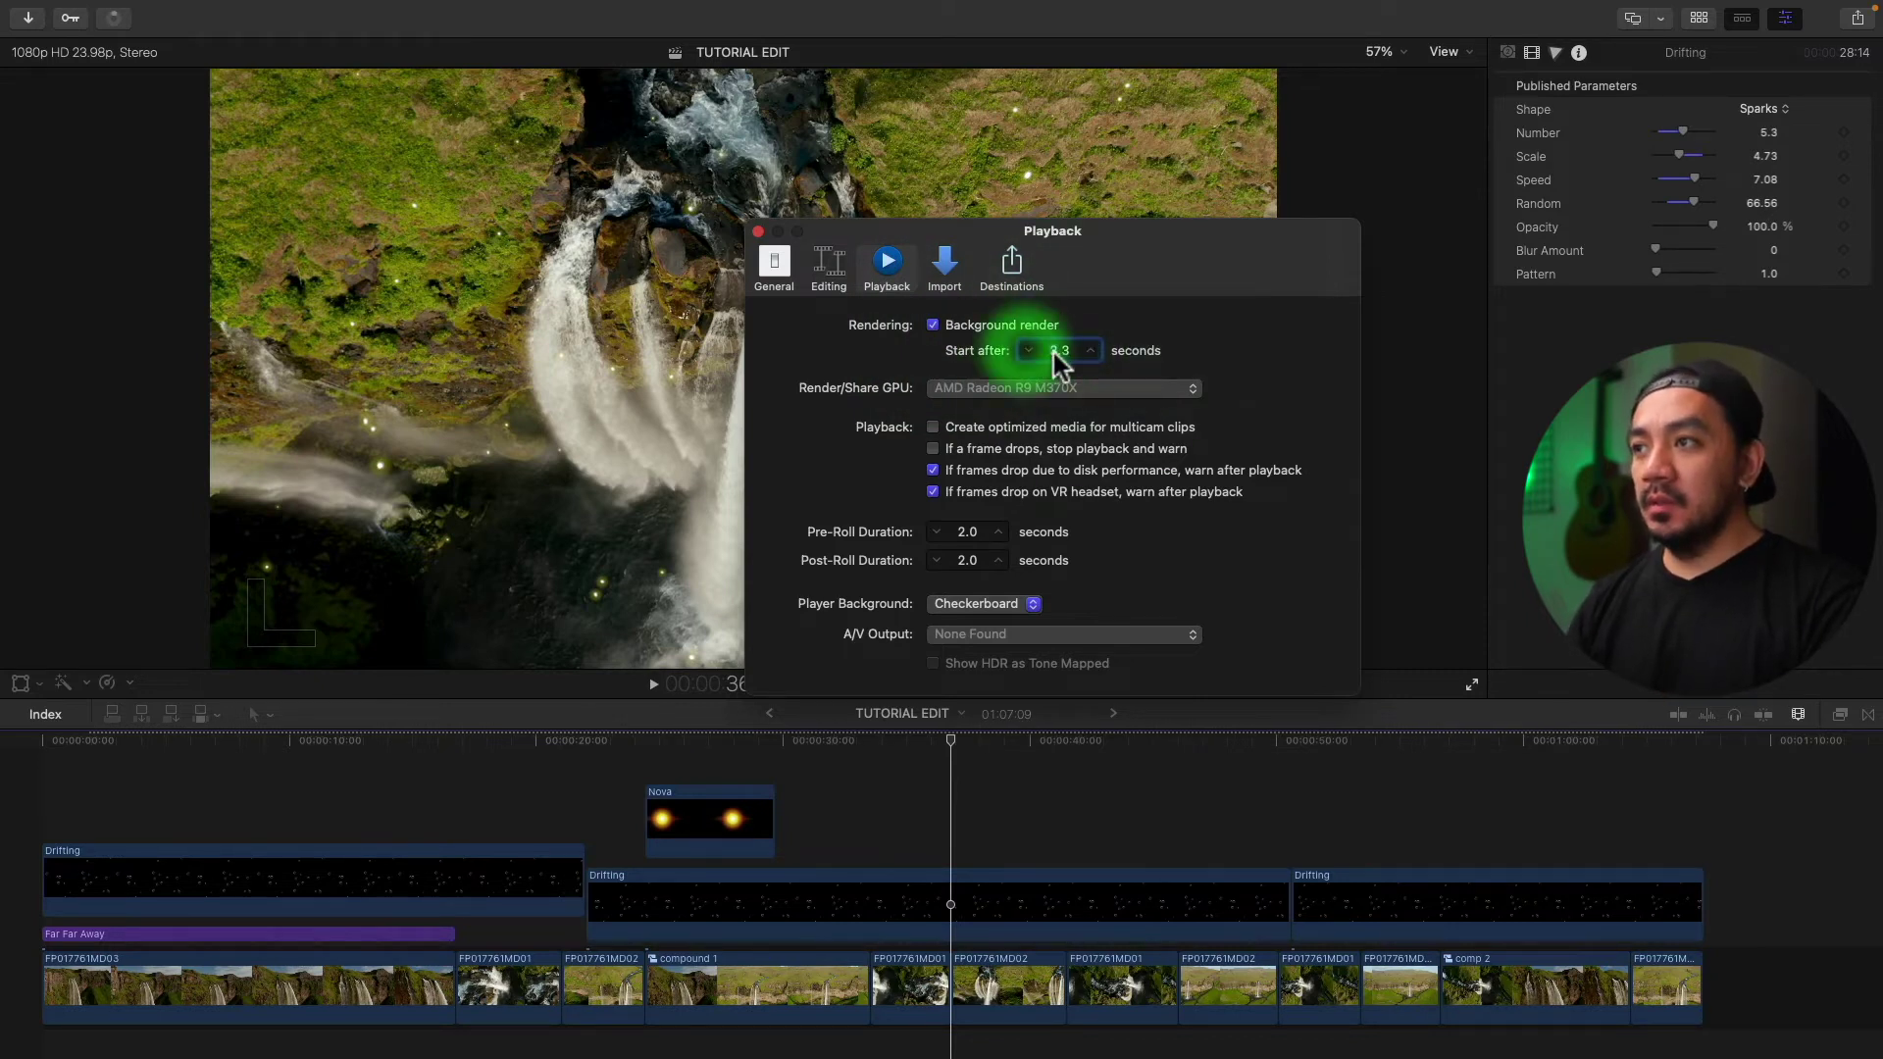
type("3.0")
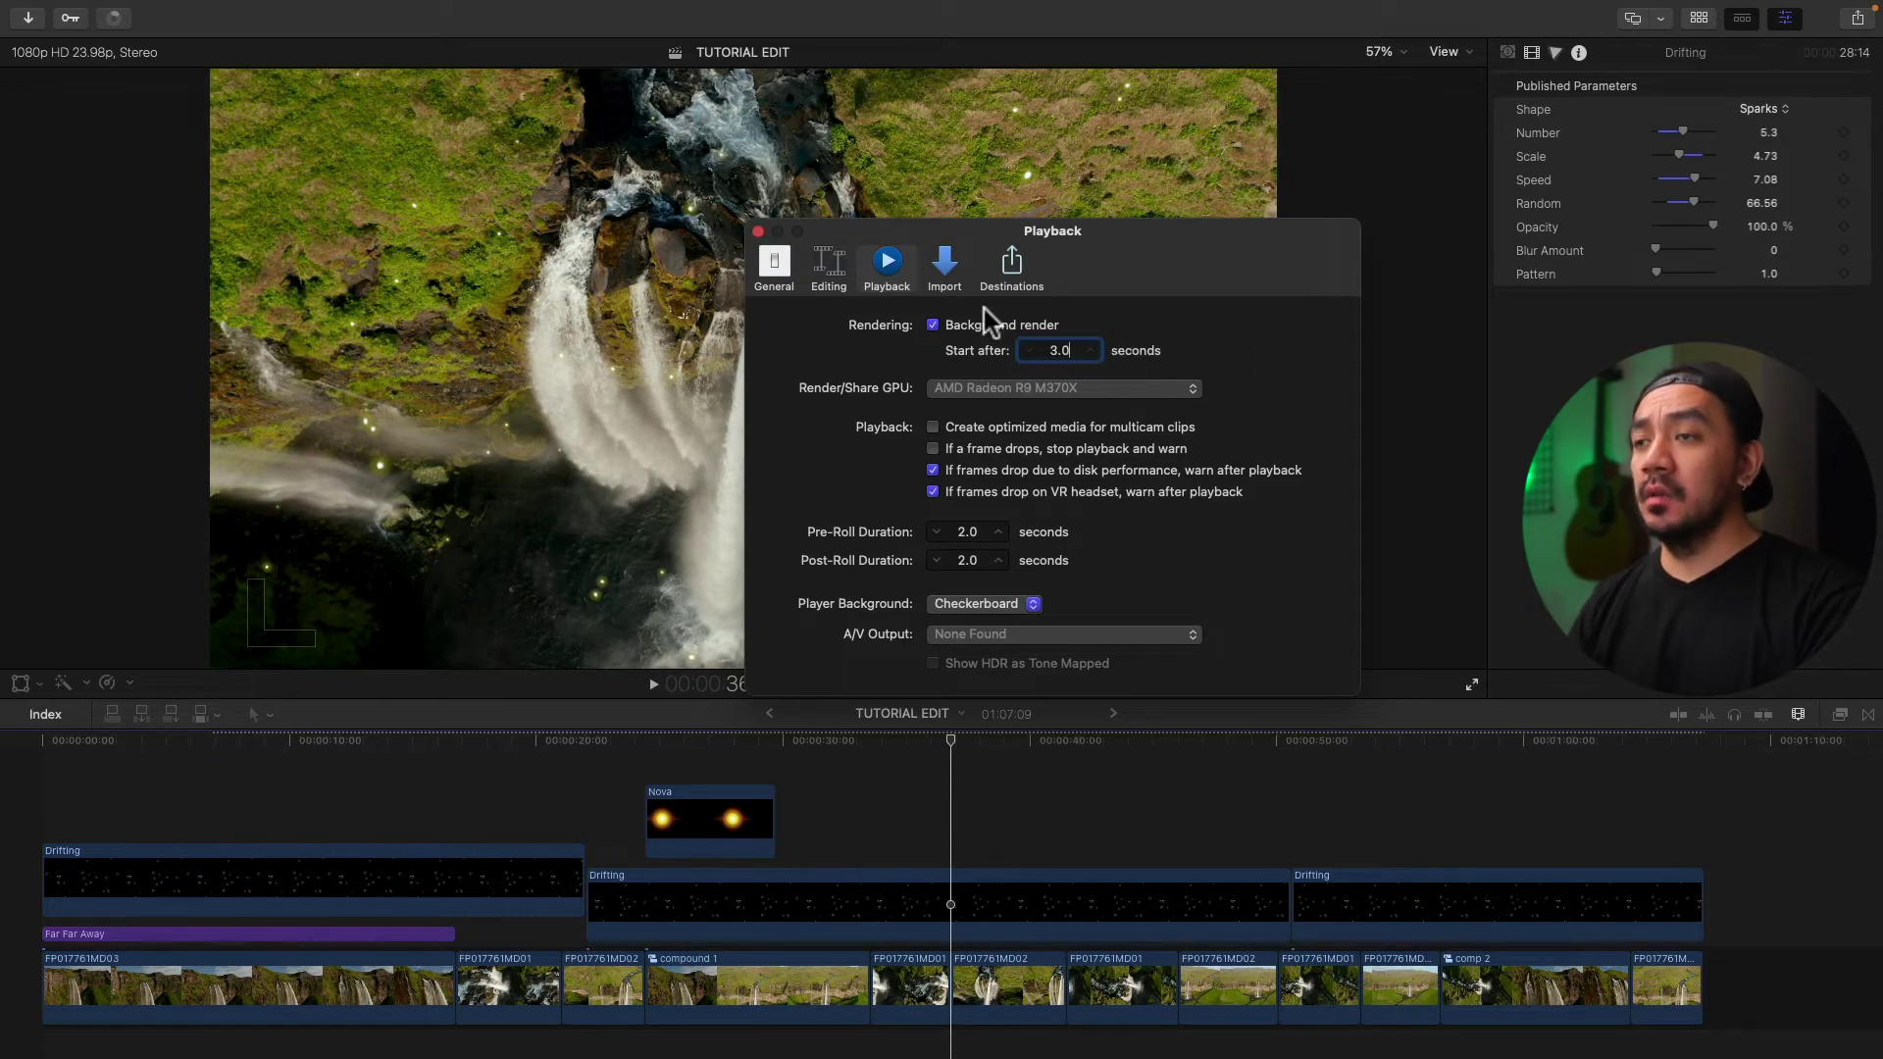
left_click(758, 231)
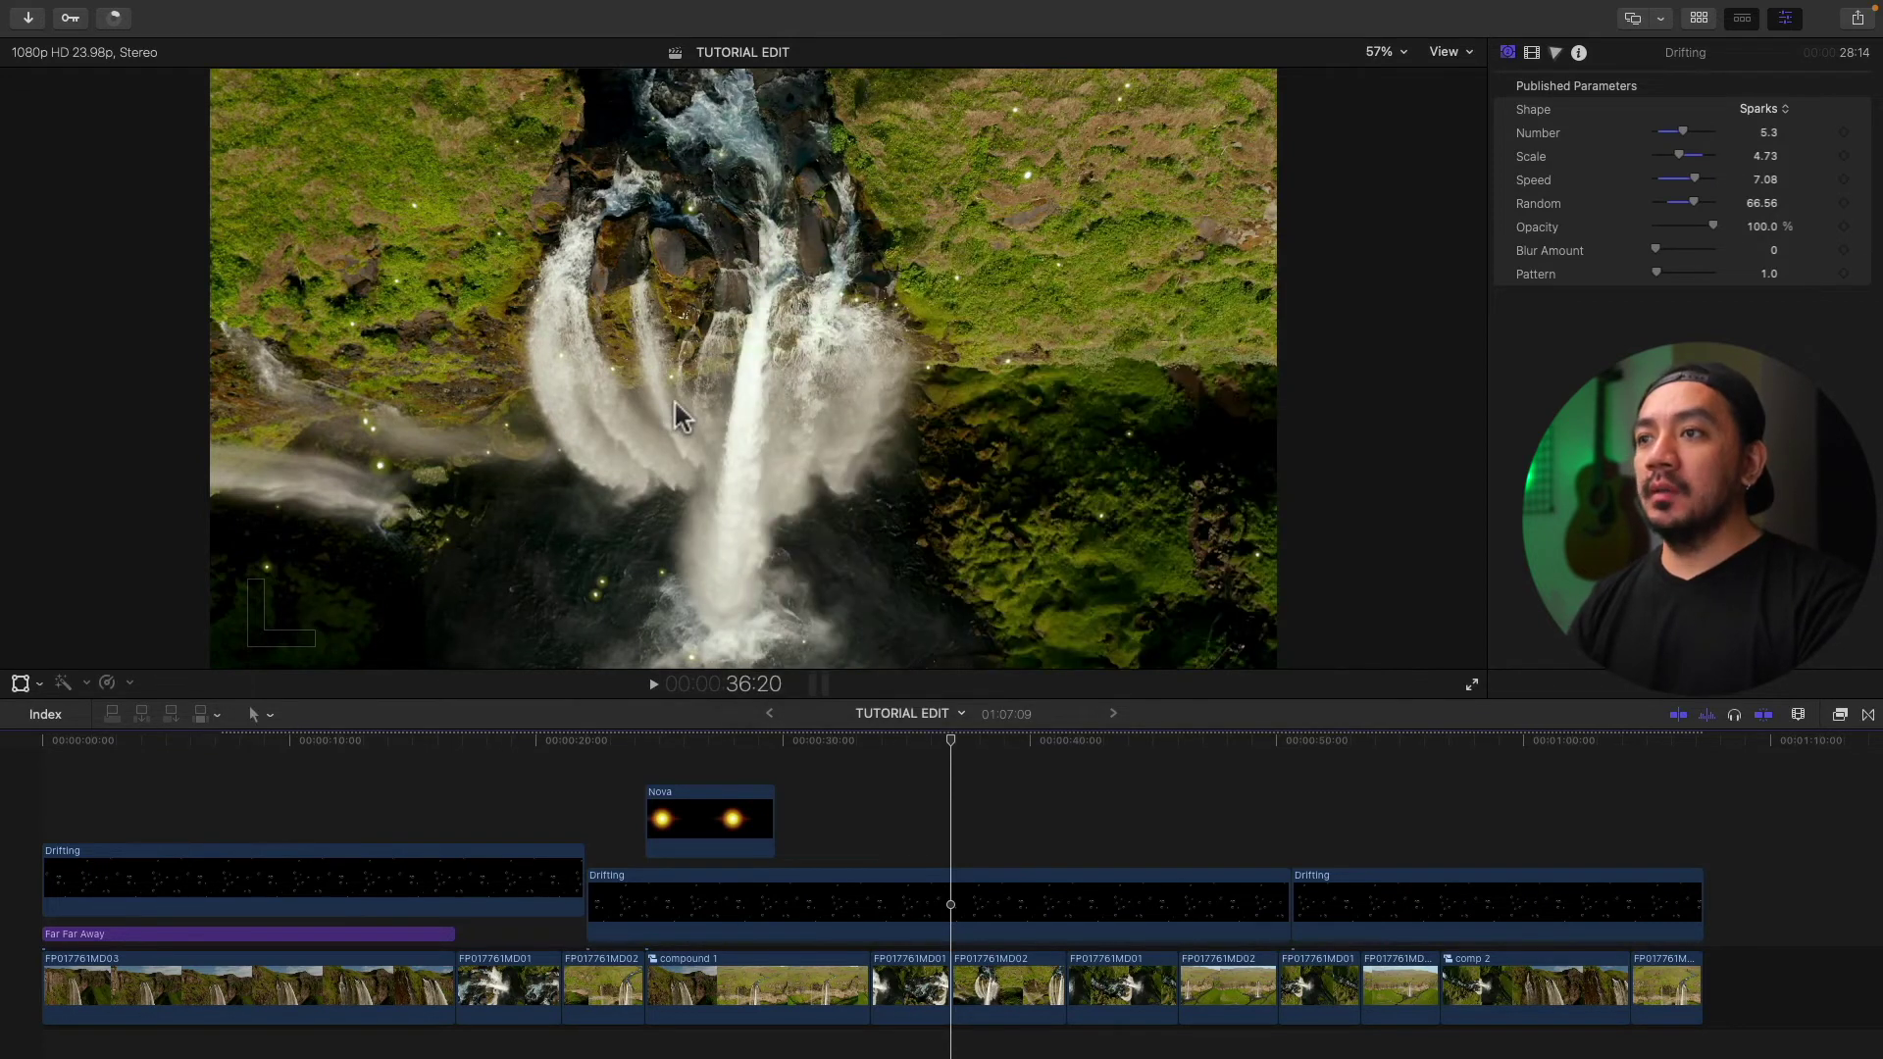
left_click(116, 19)
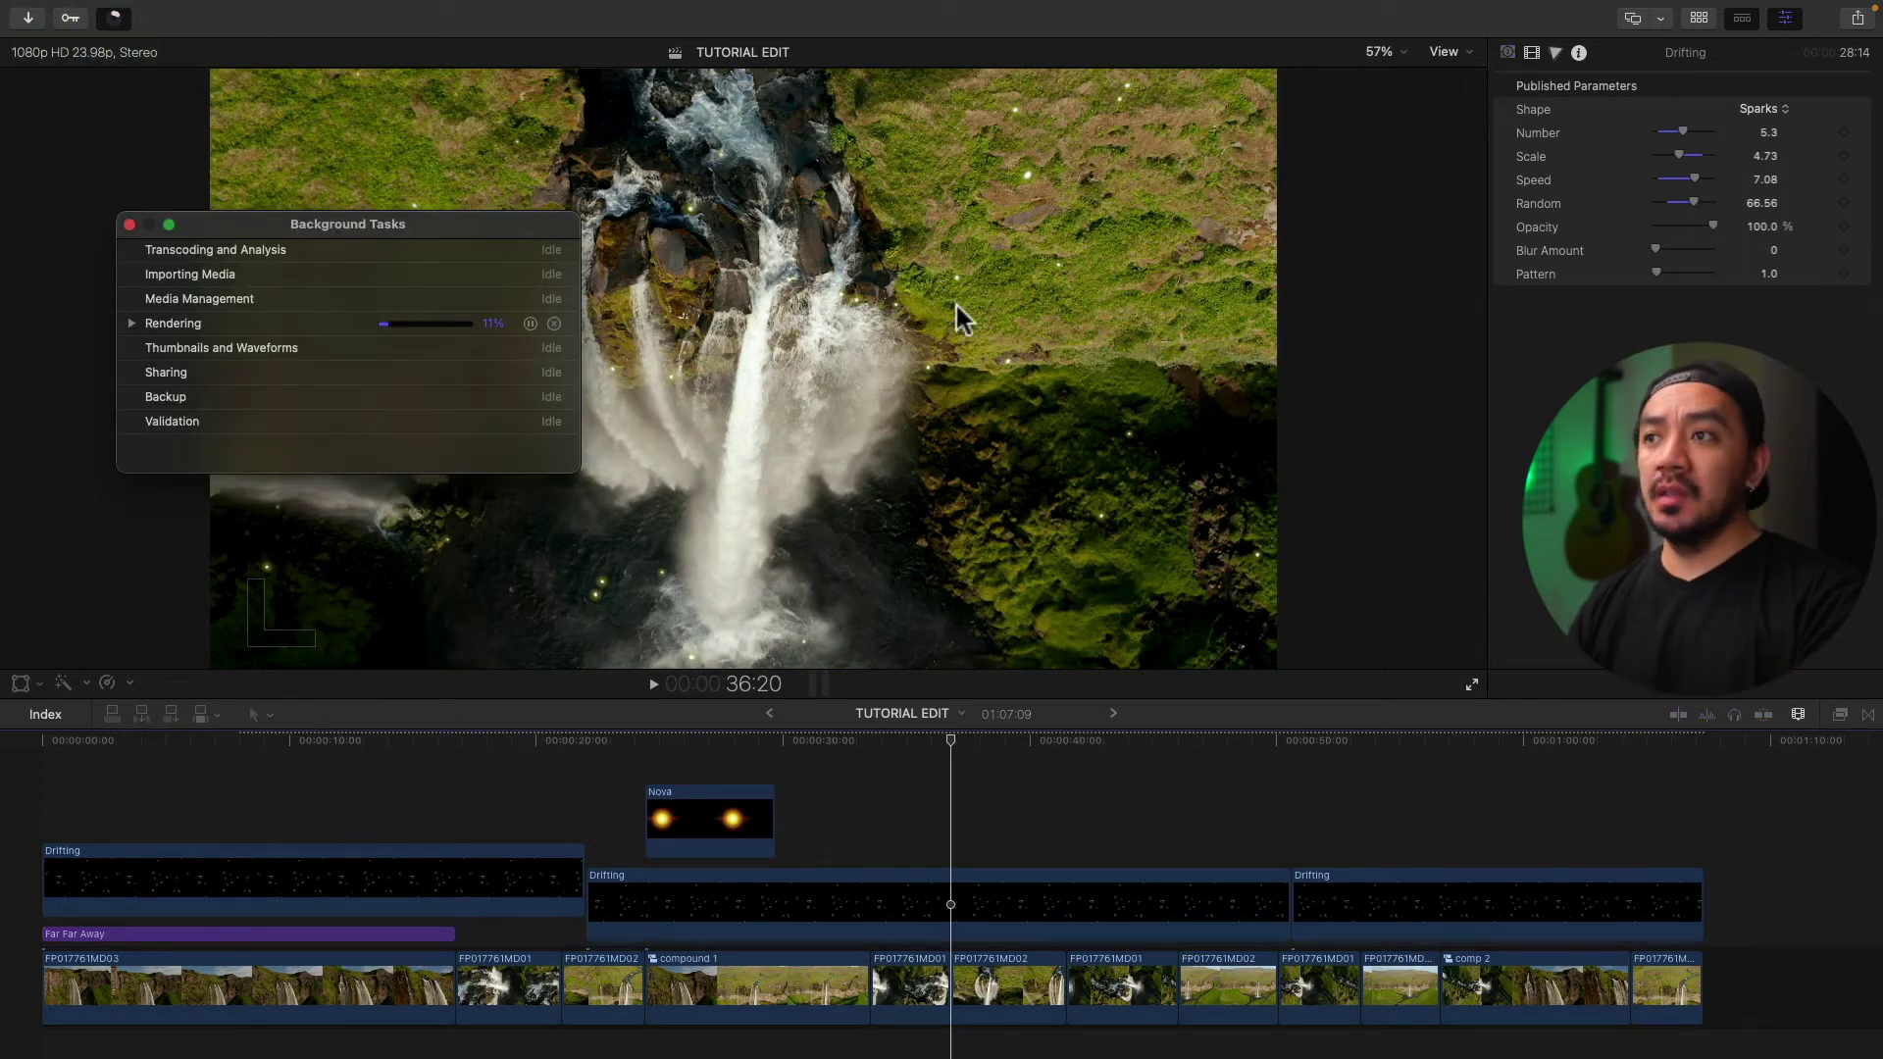